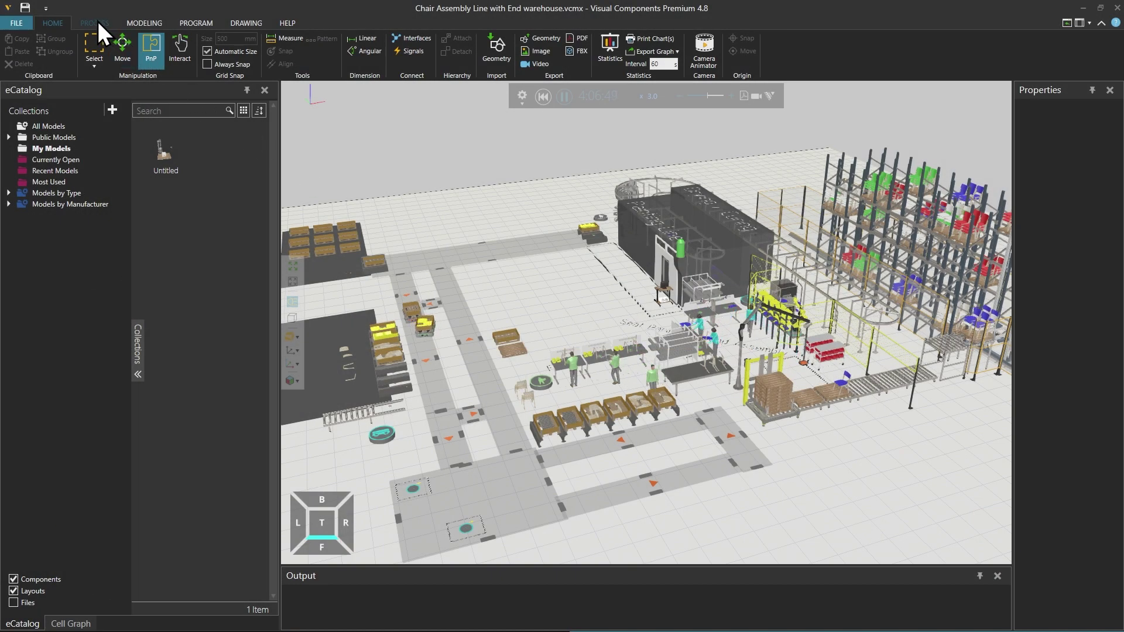
Switch to the PROCESS tab to show the Chair Assembly Line's Cell Graph tree
left_click(96, 21)
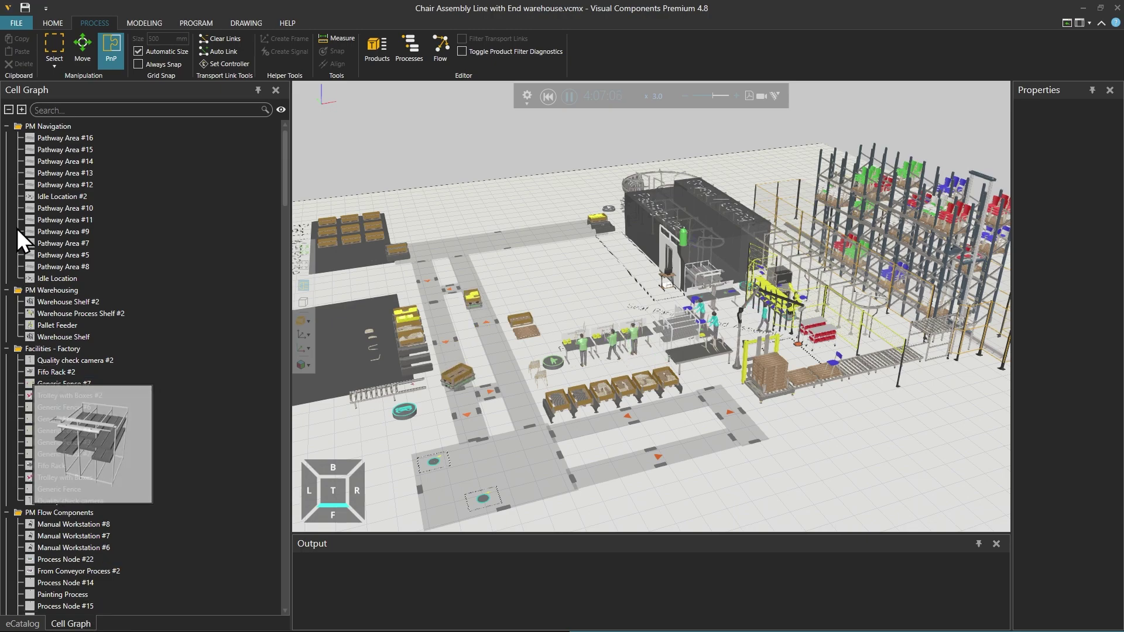
Collapse the Cell Graph tree down to its top-level category folders
left_click(9, 110)
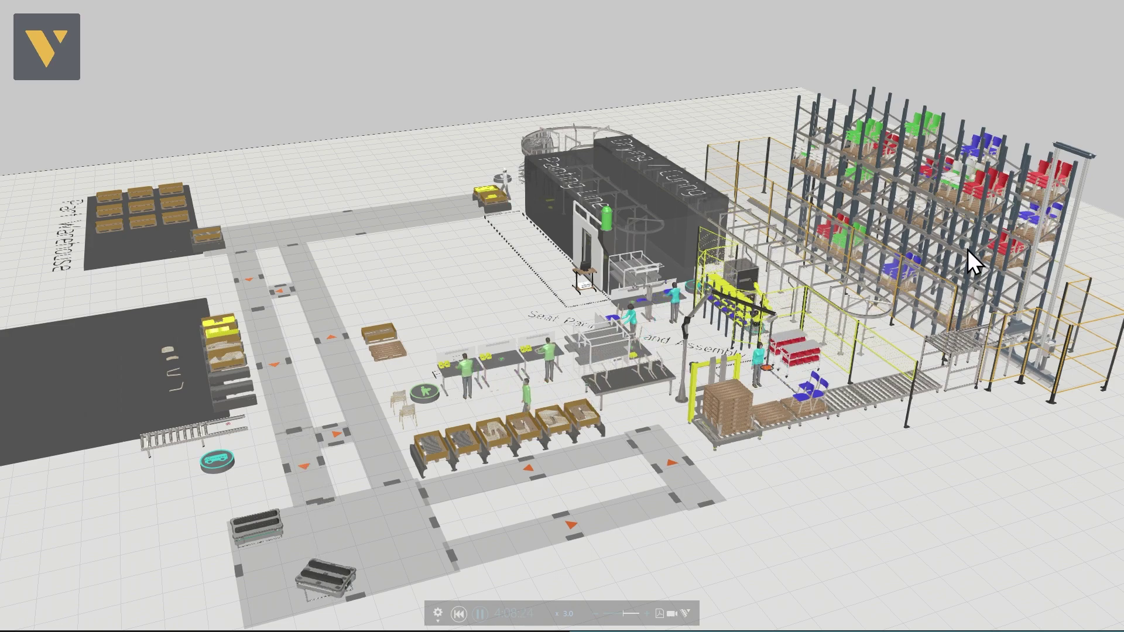
Exit the full-screen 3D view back to the normal window
key("F11")
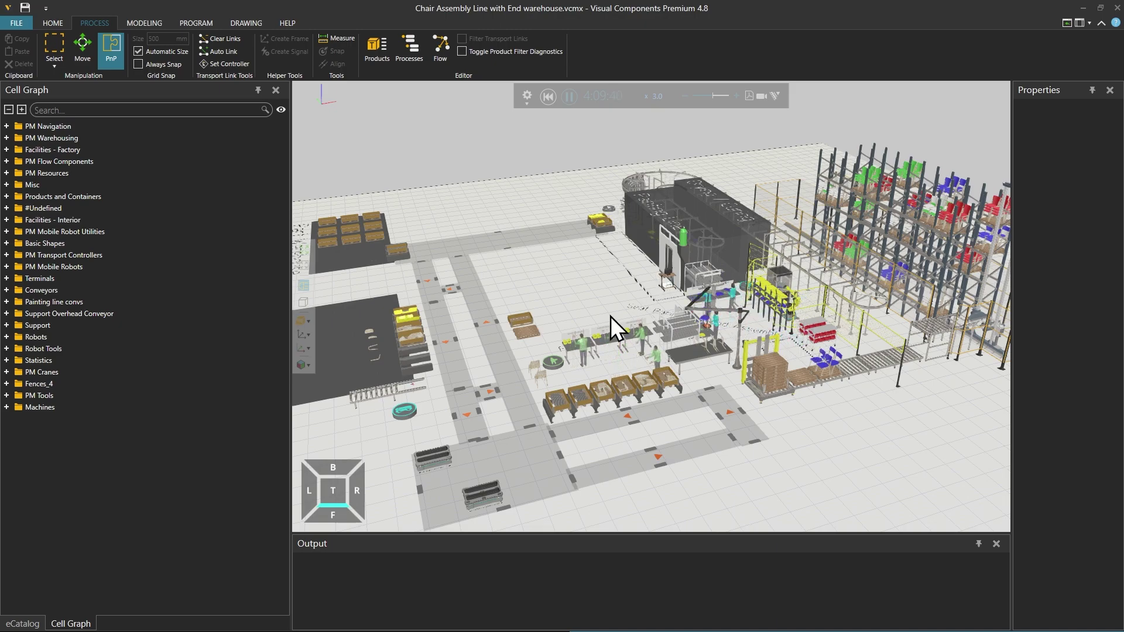
Show the eCatalog's PM Flow Components models as Normal Icons in a widened panel
left_click(24, 624)
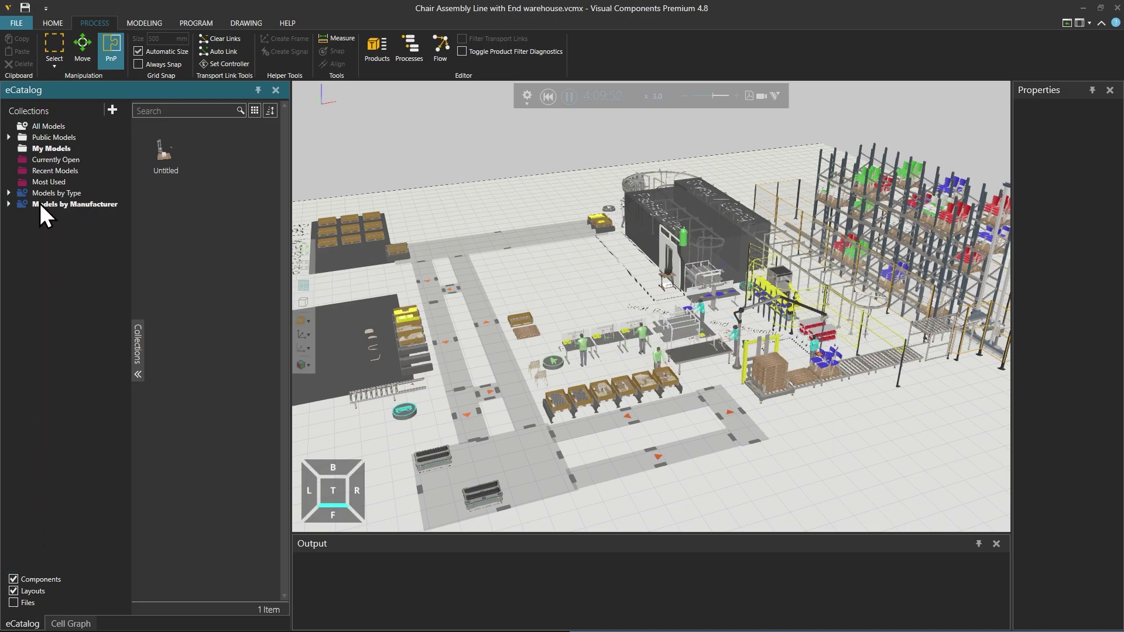
left_click(8, 194)
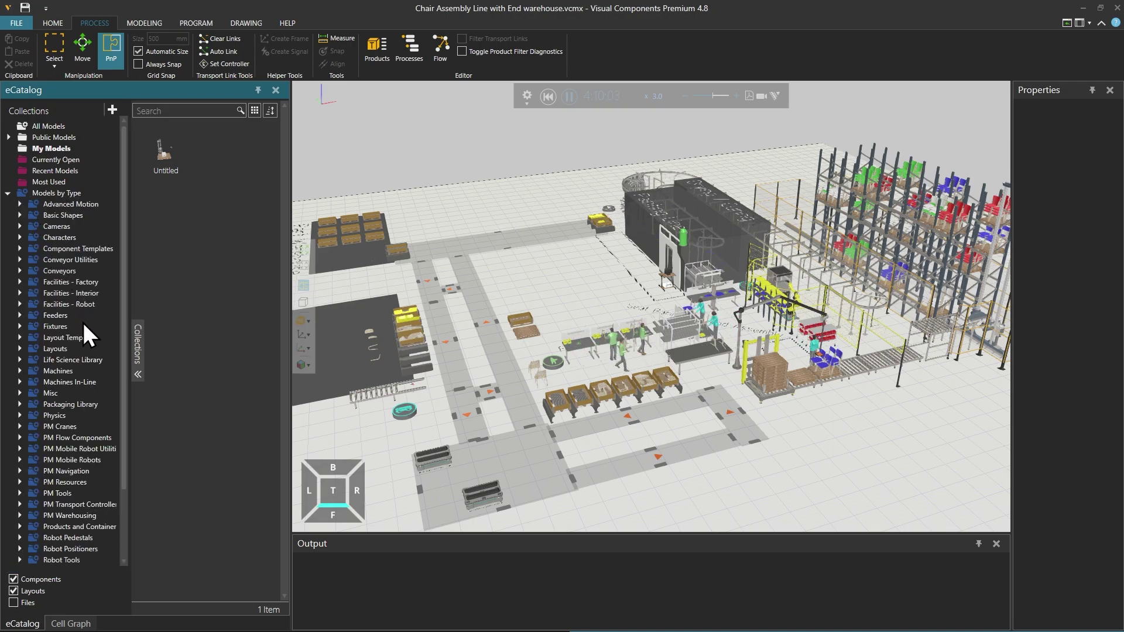
left_click(76, 438)
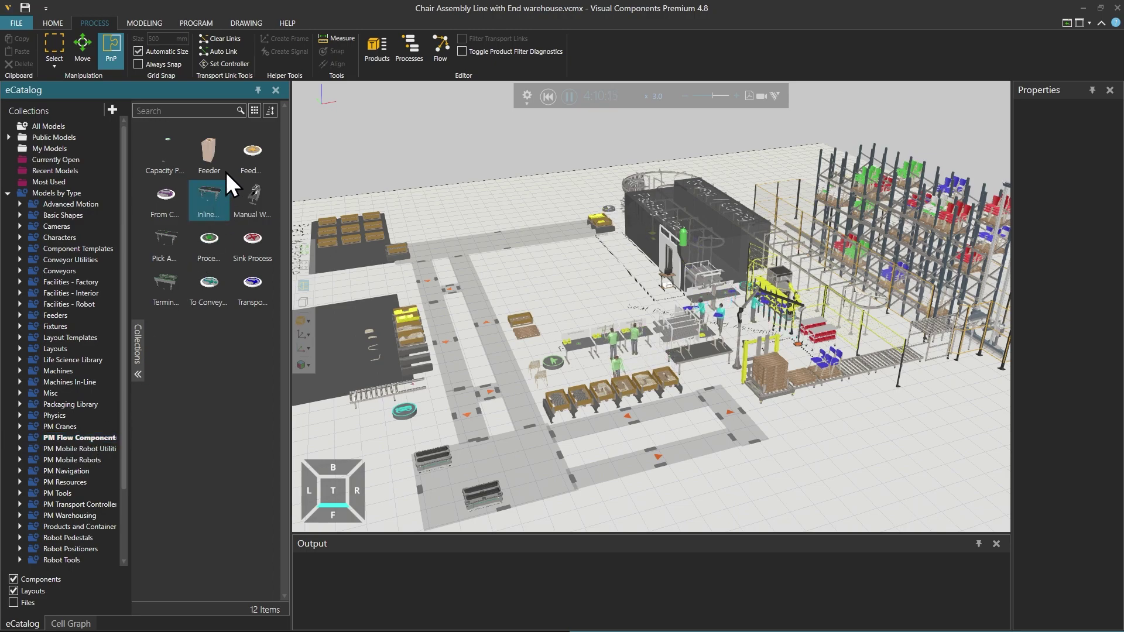
left_click(255, 111)
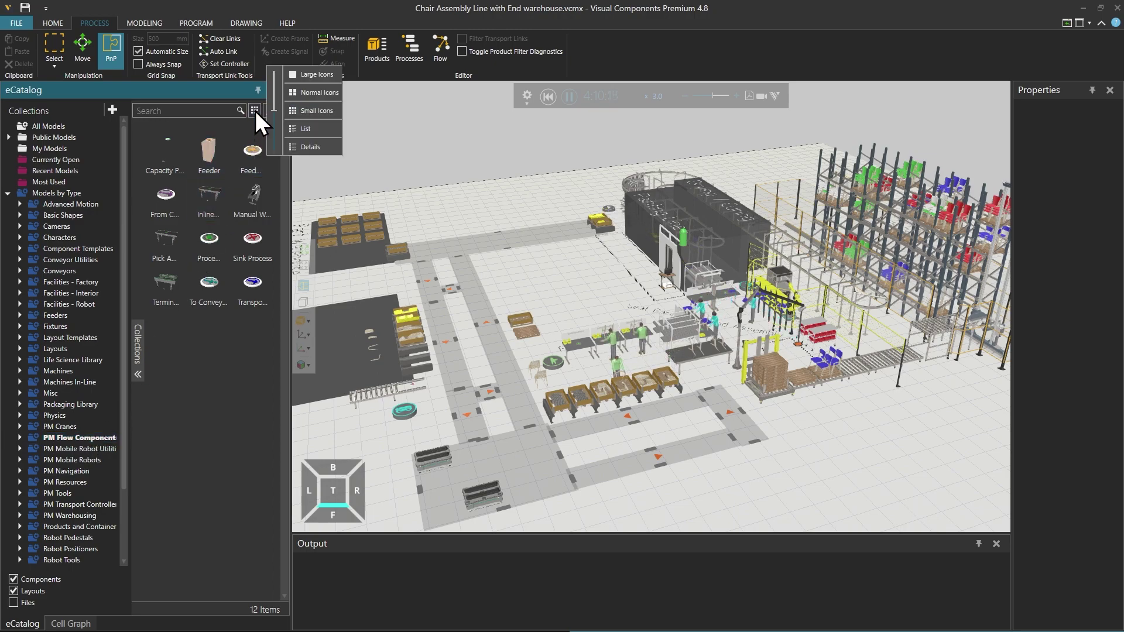
left_click(311, 94)
left_click_drag(291, 151, 357, 152)
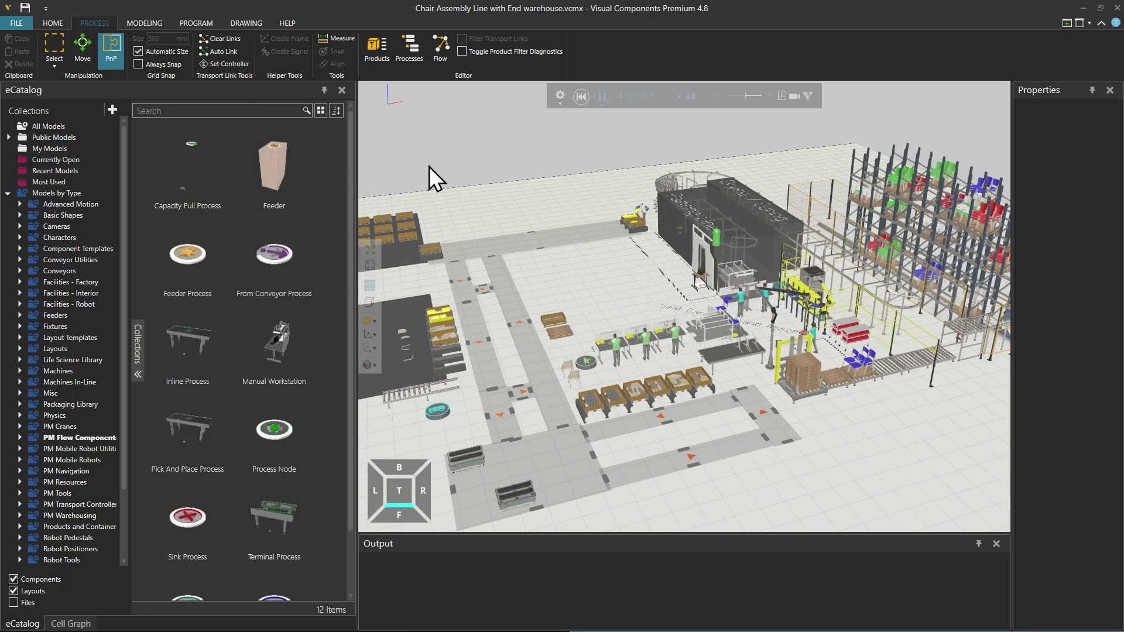
Read the info cards of the Feeder and other flow models, then return to Cell Graph
left_click(269, 156)
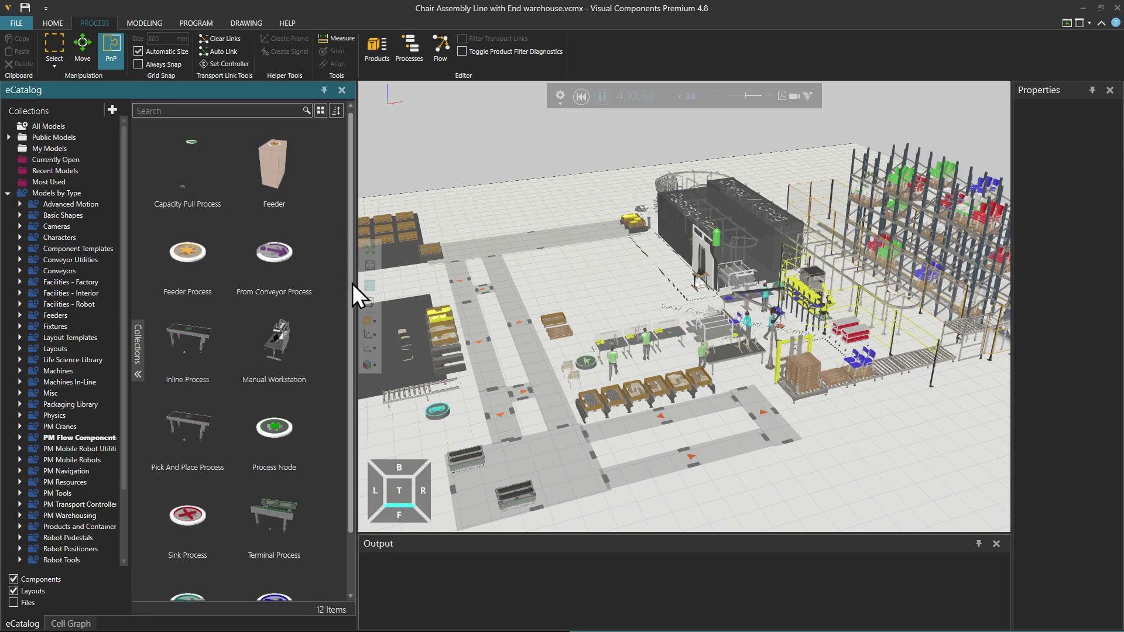
left_click_drag(352, 284, 352, 410)
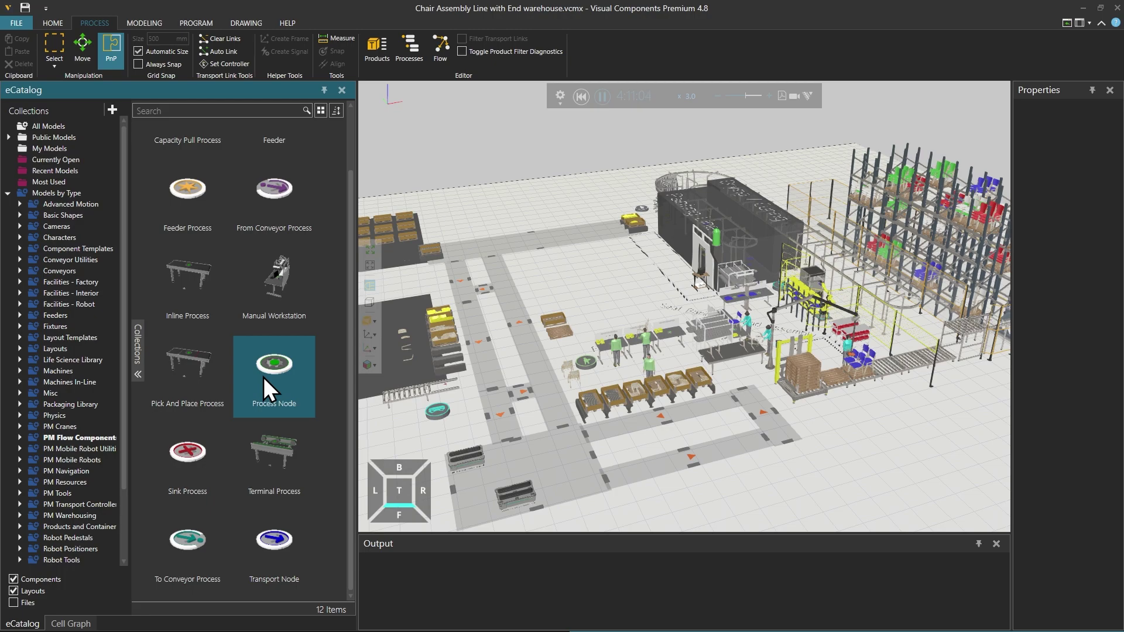
mouse_move(179, 275)
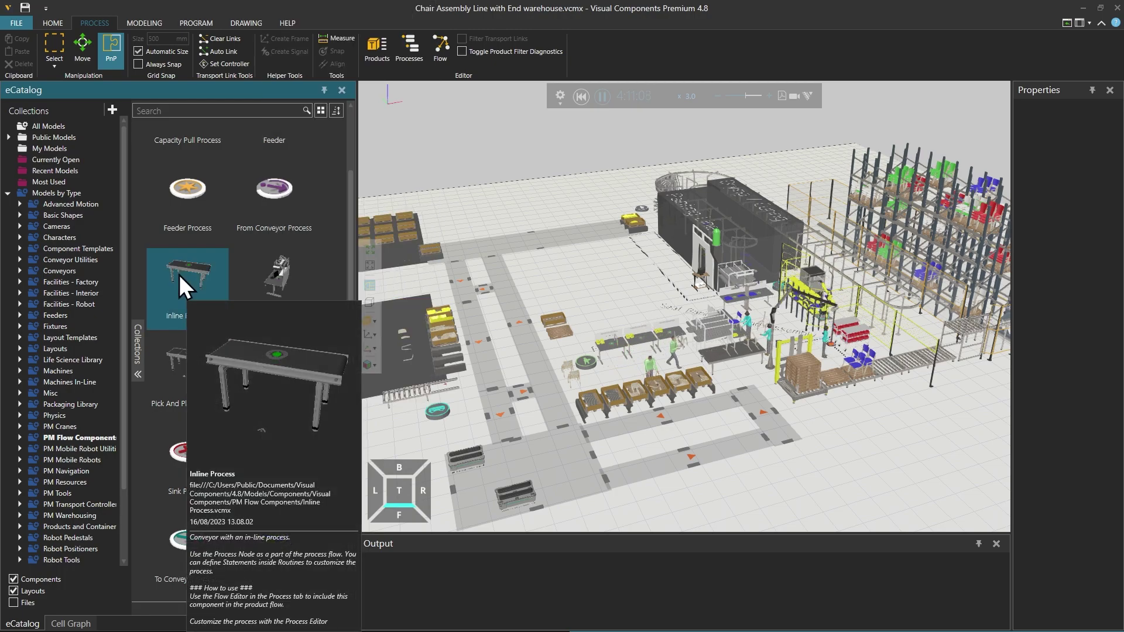
mouse_move(291, 271)
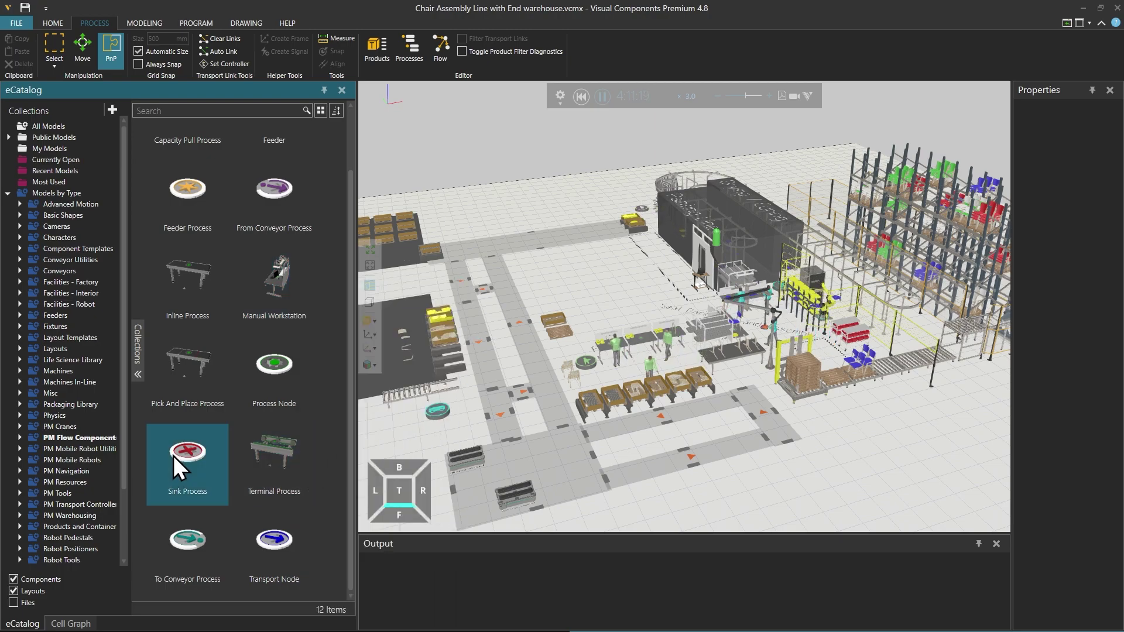
mouse_move(173, 455)
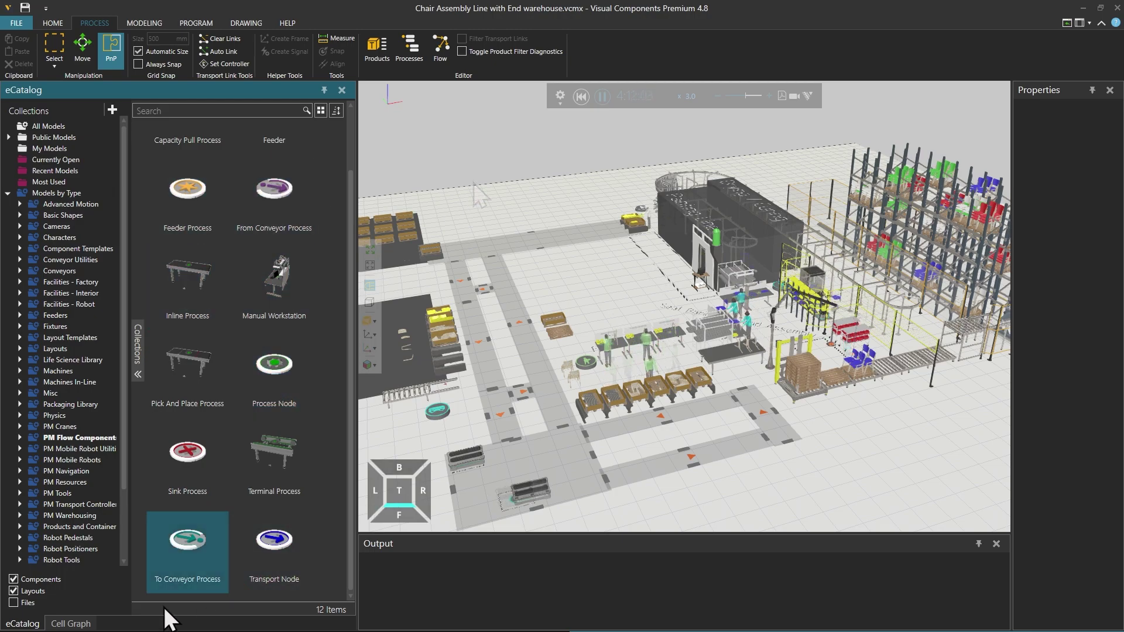
left_click(85, 625)
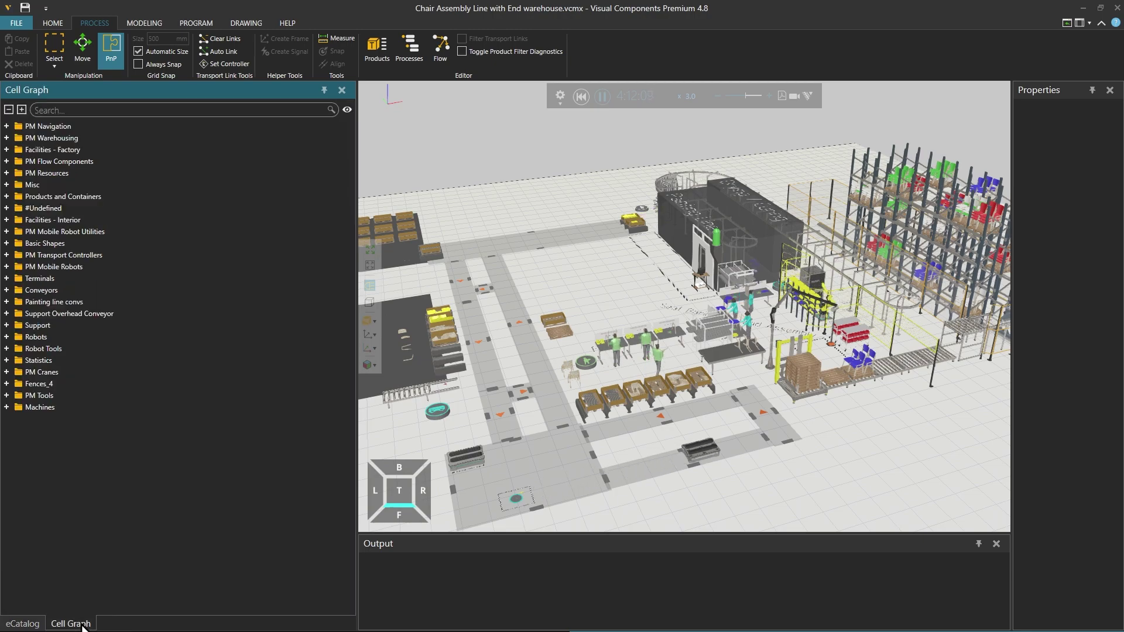
left_click(7, 162)
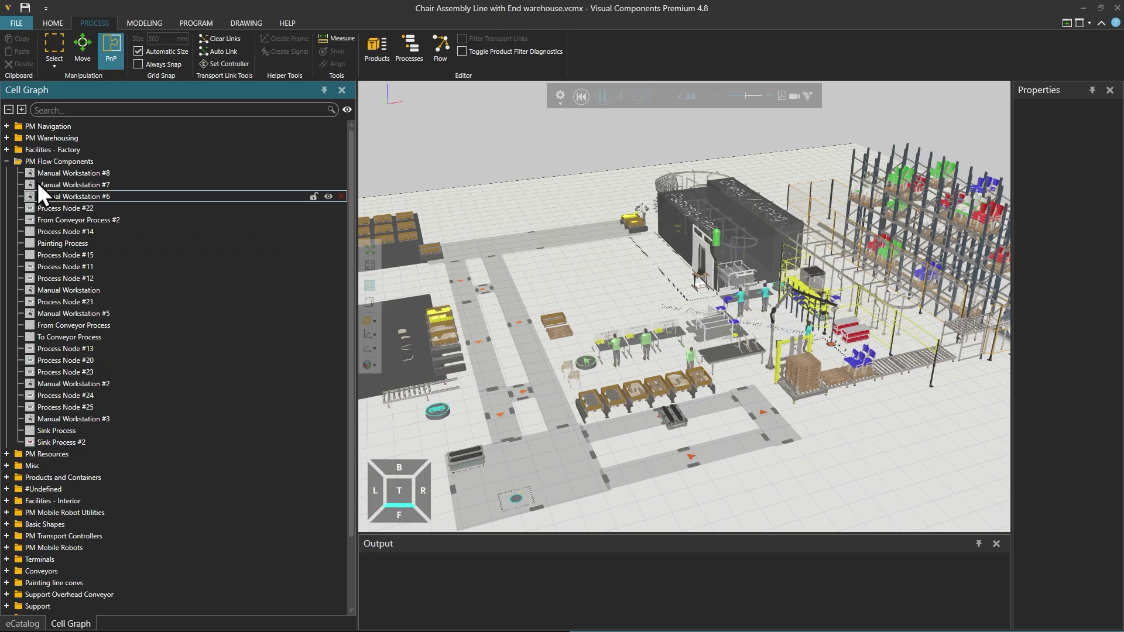
left_click(6, 161)
left_click(55, 161)
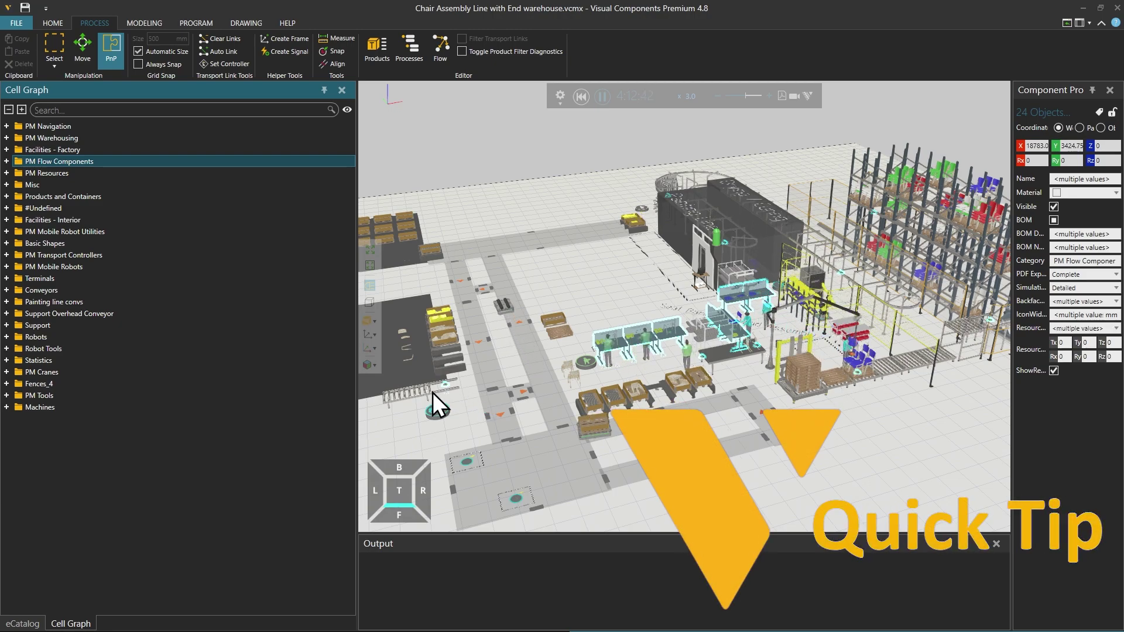
left_click(6, 279)
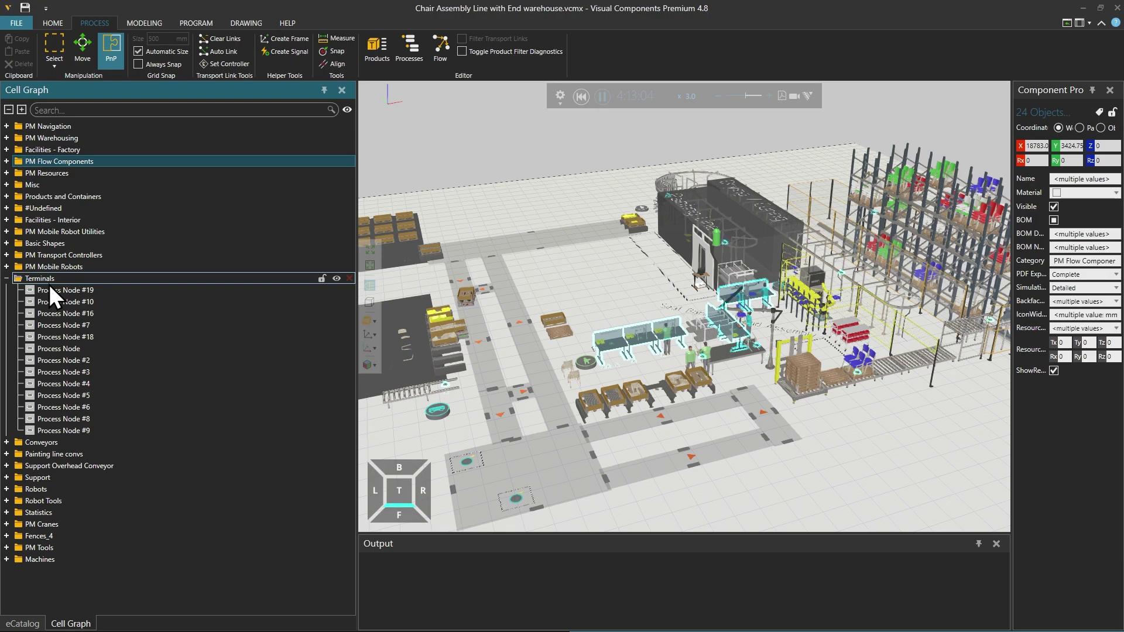
left_click(6, 278)
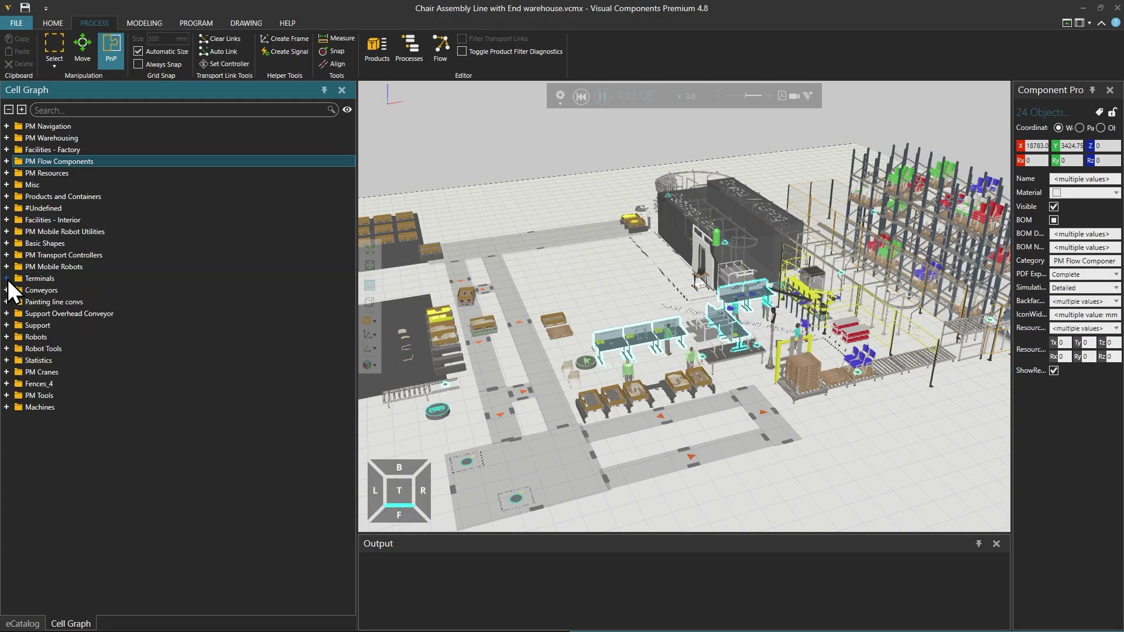
left_click(732, 377)
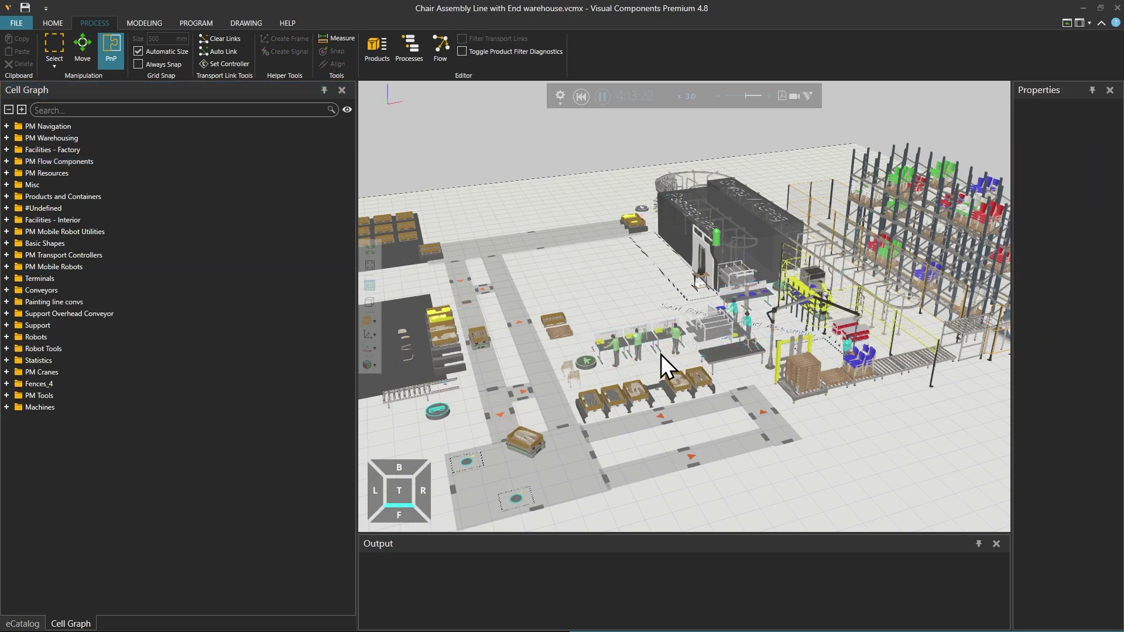
scroll(661, 354, "up", 2)
scroll(643, 359, "up", 5)
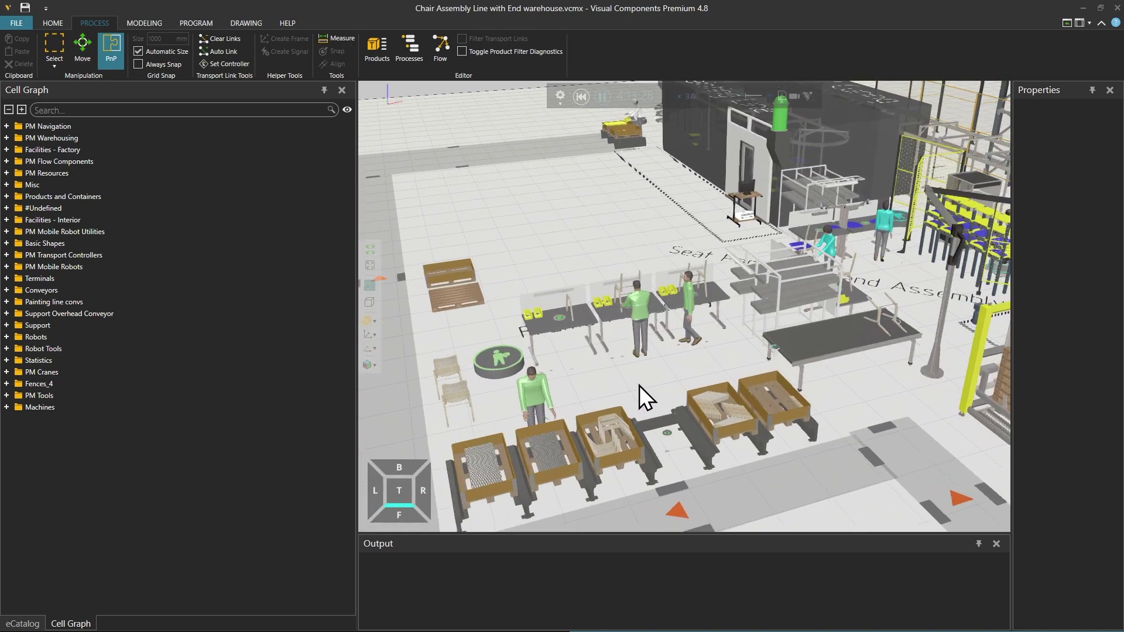
scroll(637, 380, "up", 3)
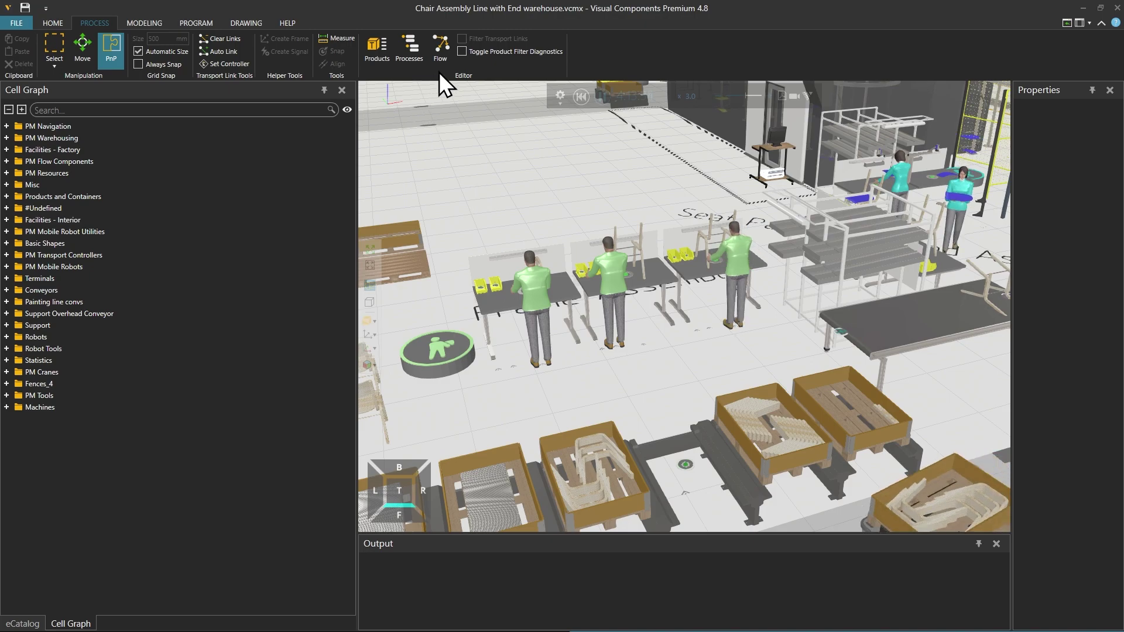
left_click(445, 47)
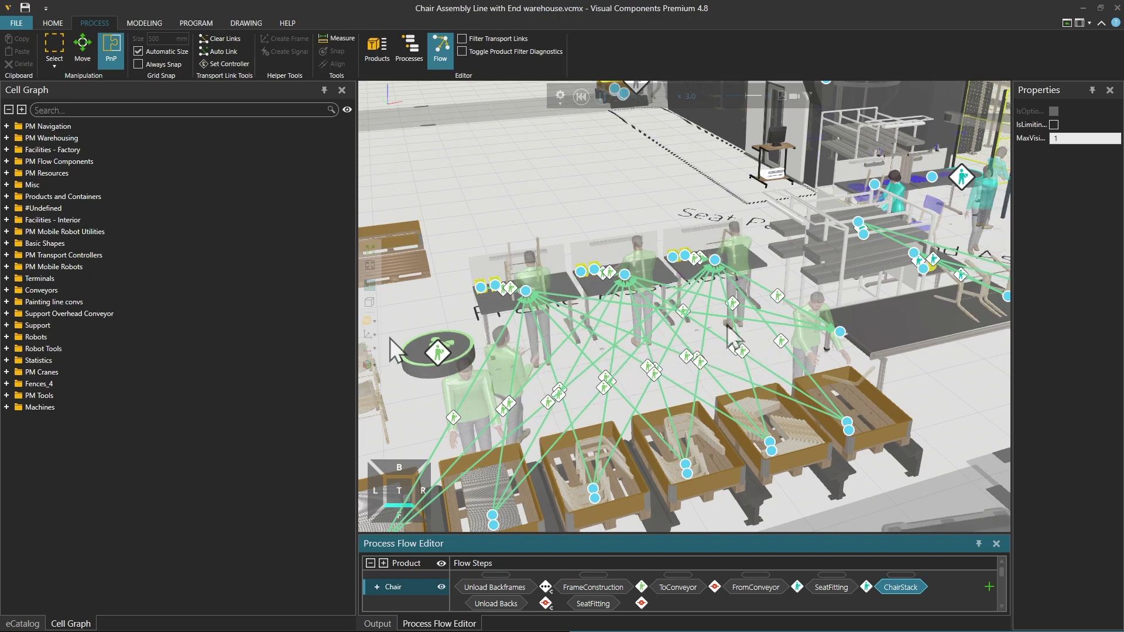
left_click(370, 364)
left_click(387, 395)
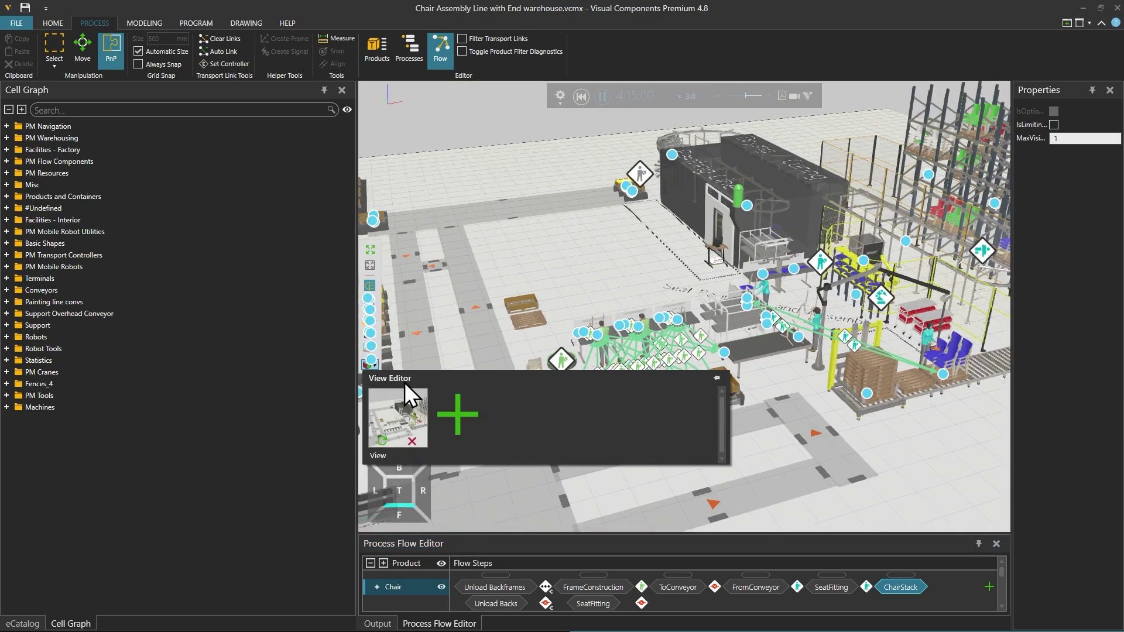
left_click(576, 263)
left_click(439, 53)
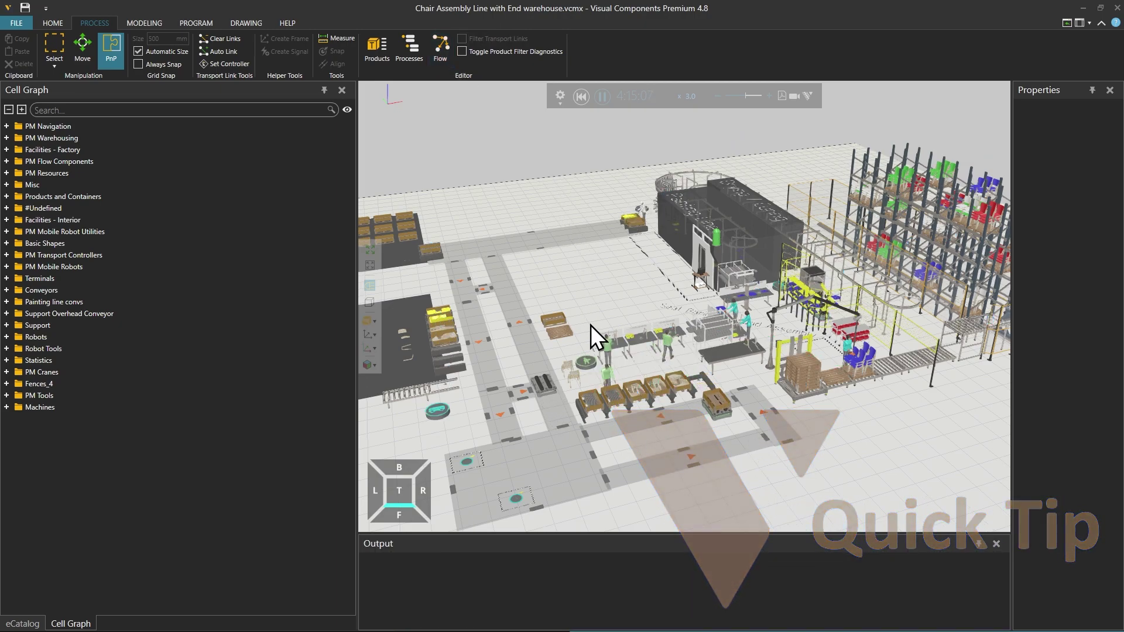
Select Human Transport Controller #2 in Cell Graph and zoom in on it
left_click(585, 361)
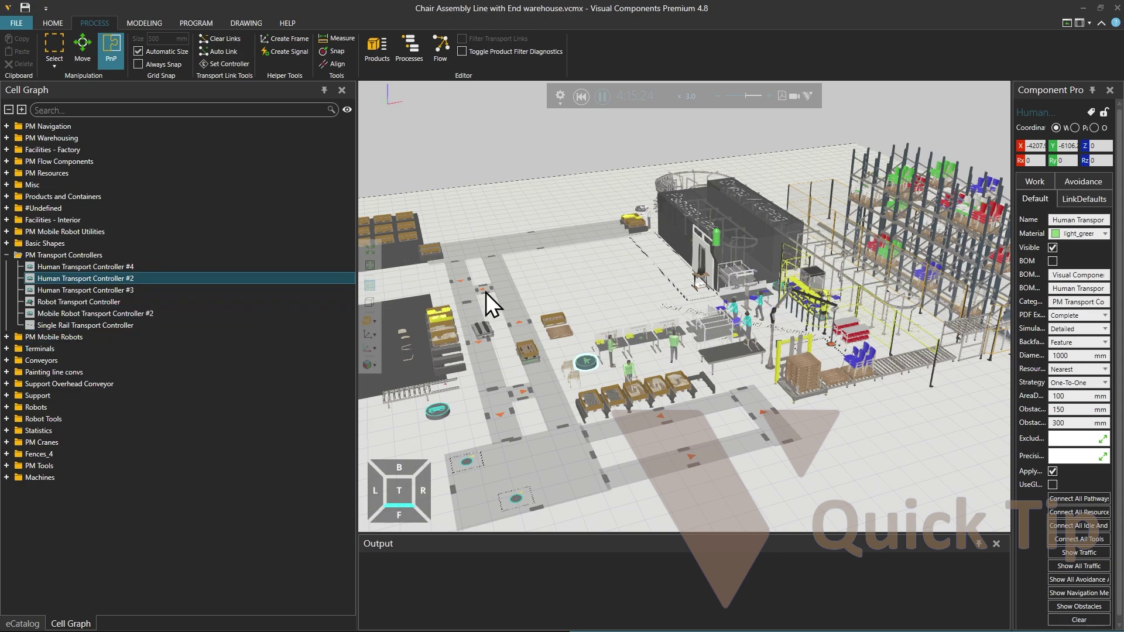
left_click(574, 290)
left_click(121, 278)
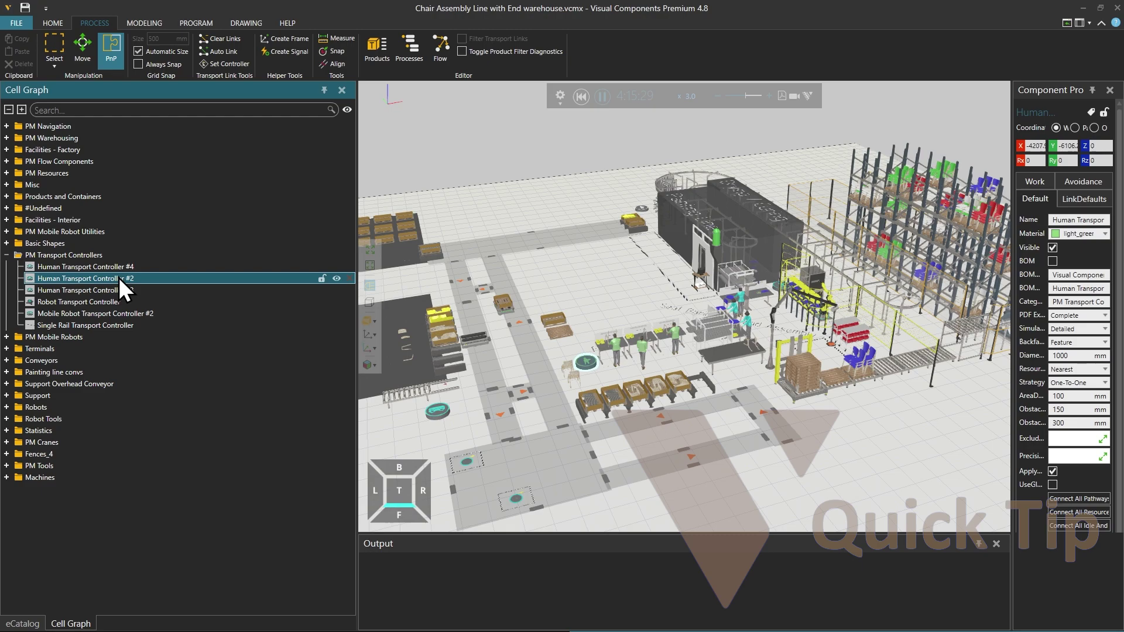
double_click(118, 278)
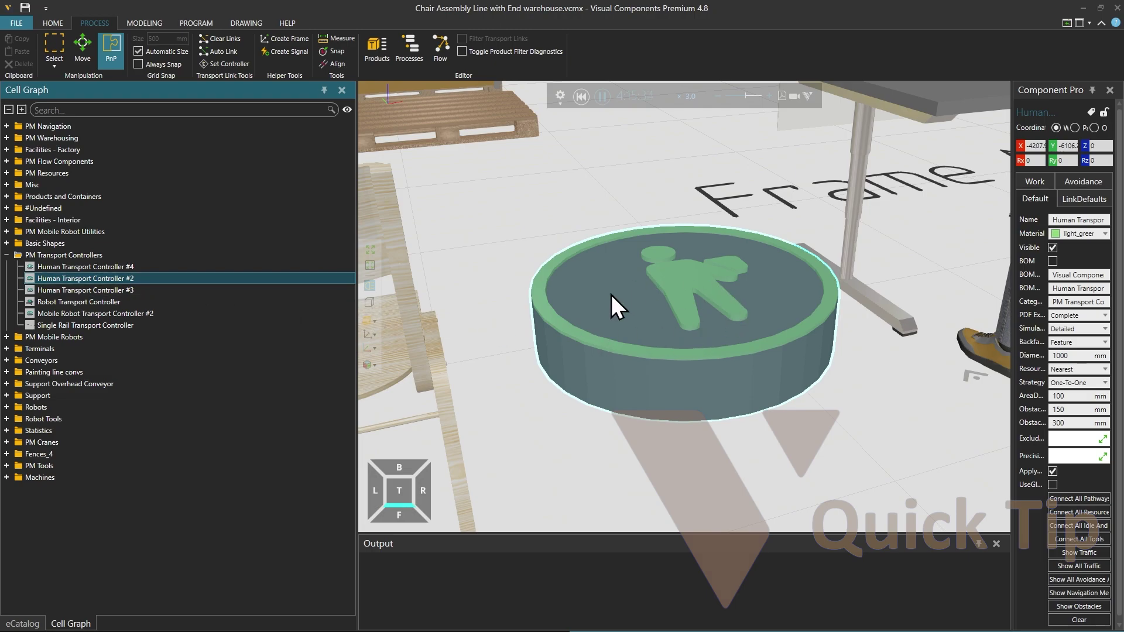
Restore the saved factory overview view and bring back the eCatalog
left_click(374, 367)
left_click(389, 410)
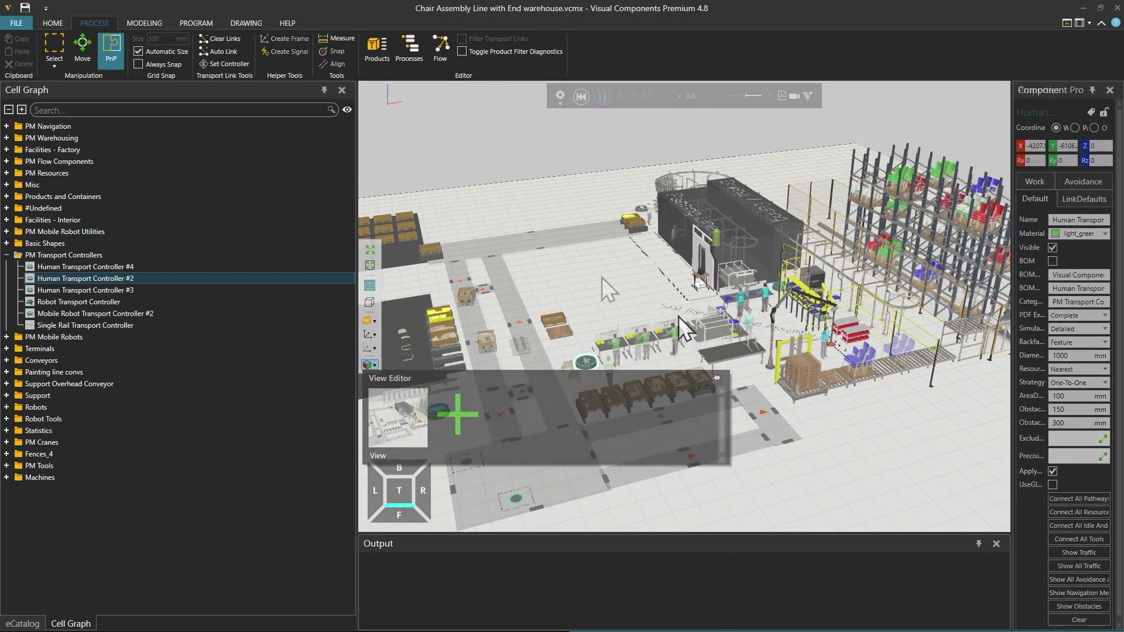
left_click(15, 624)
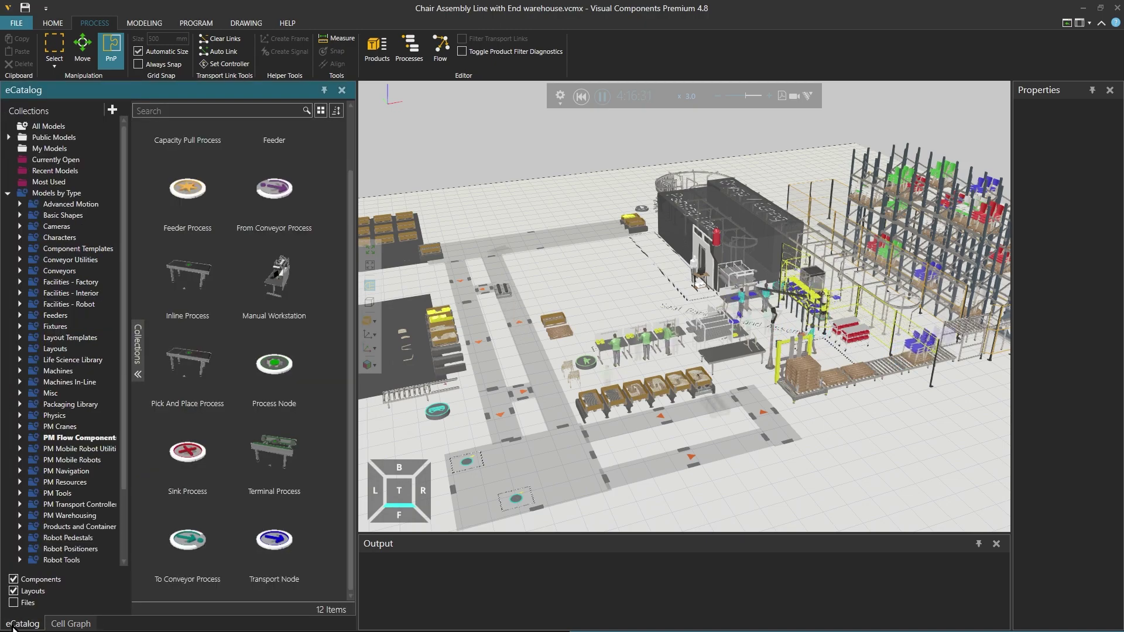
Browse PM Transport Controllers, PM Resources and PM Tools models, then return to Cell Graph
left_click(71, 505)
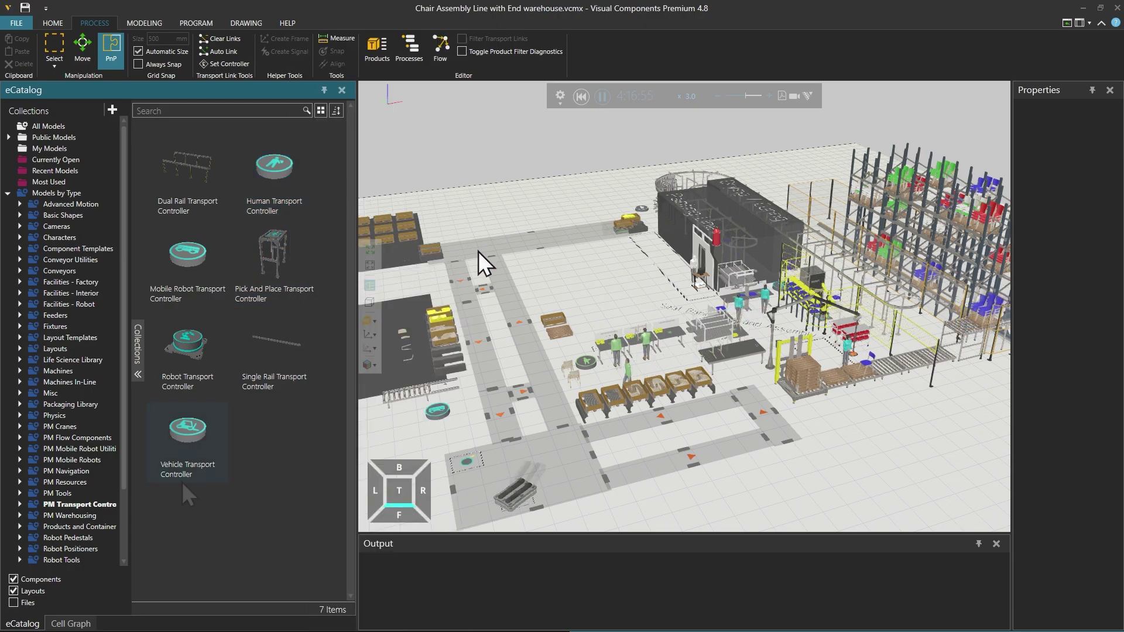
left_click(68, 482)
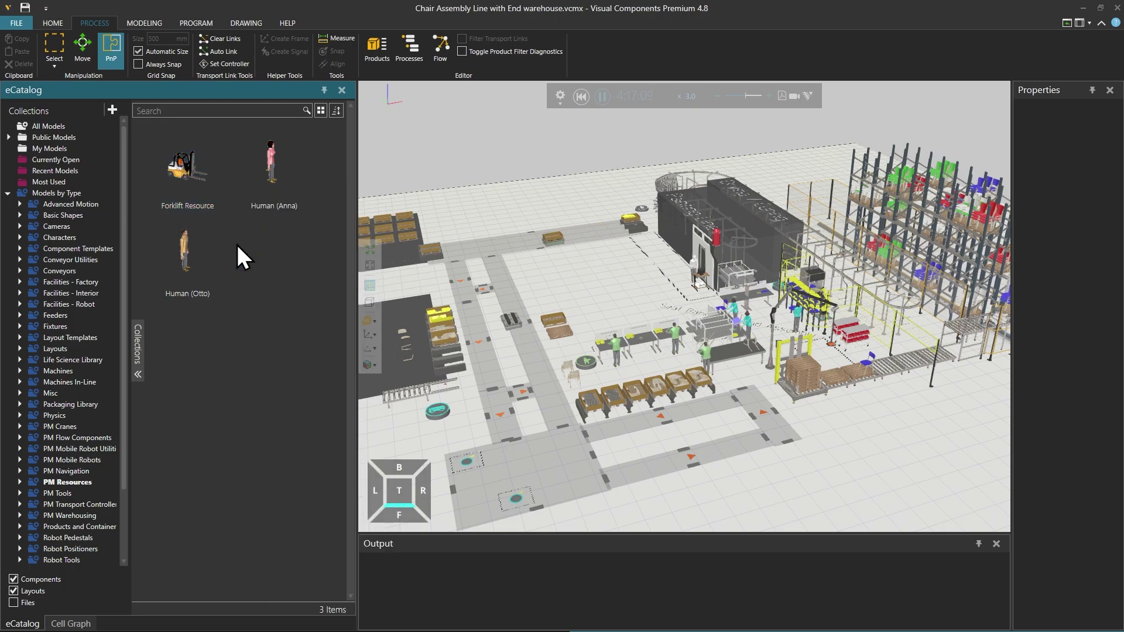
scroll(820, 331, "up", 6)
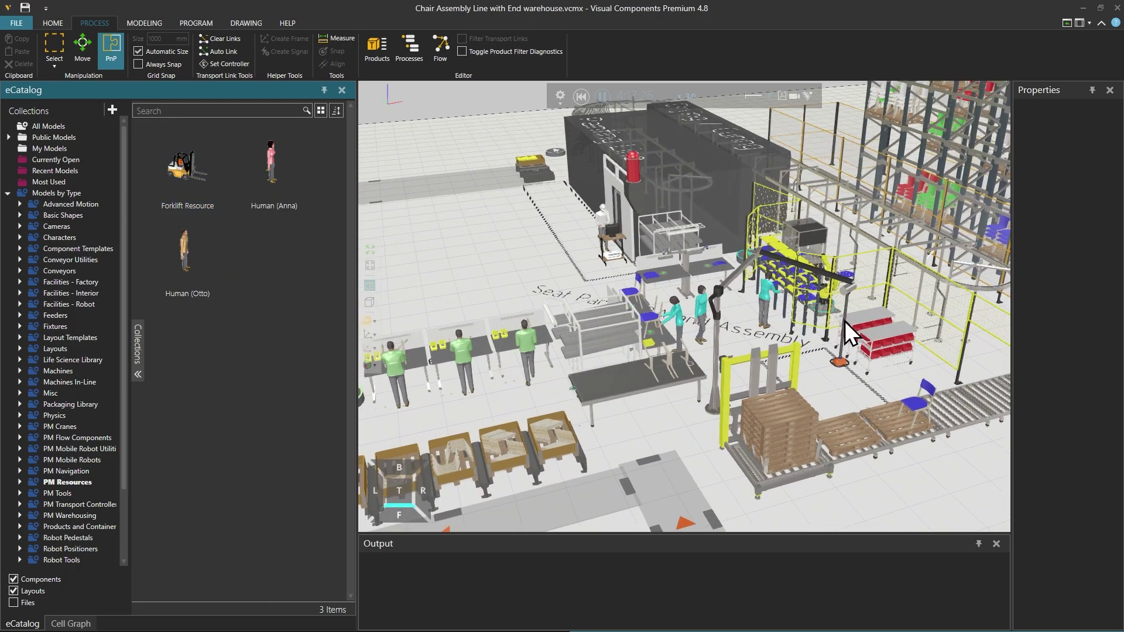
scroll(844, 321, "up", 4)
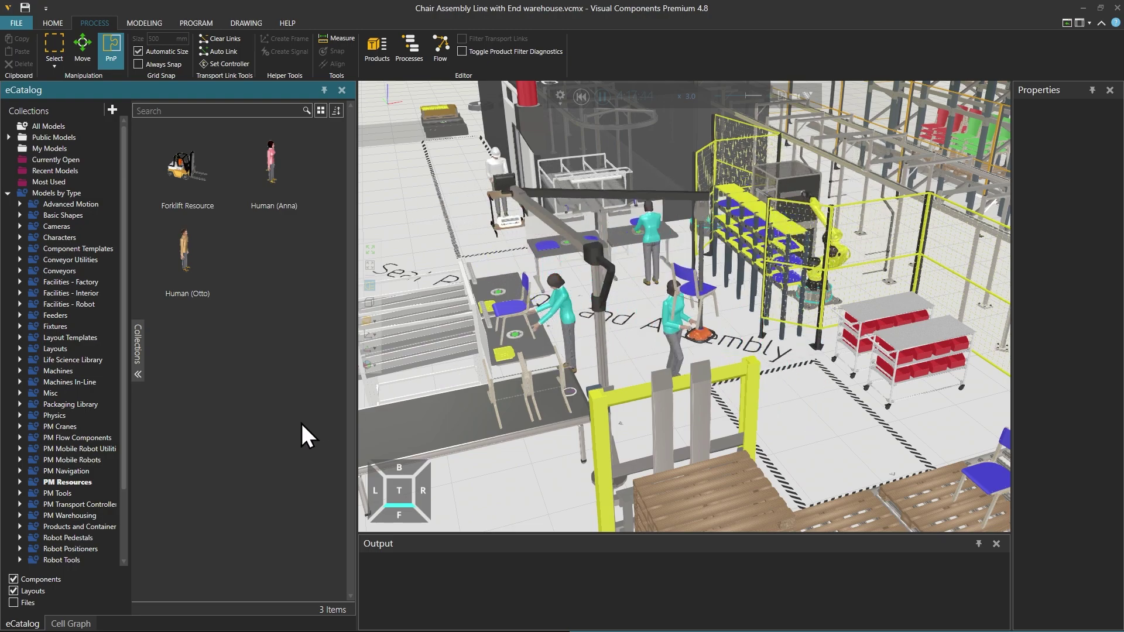
left_click(55, 493)
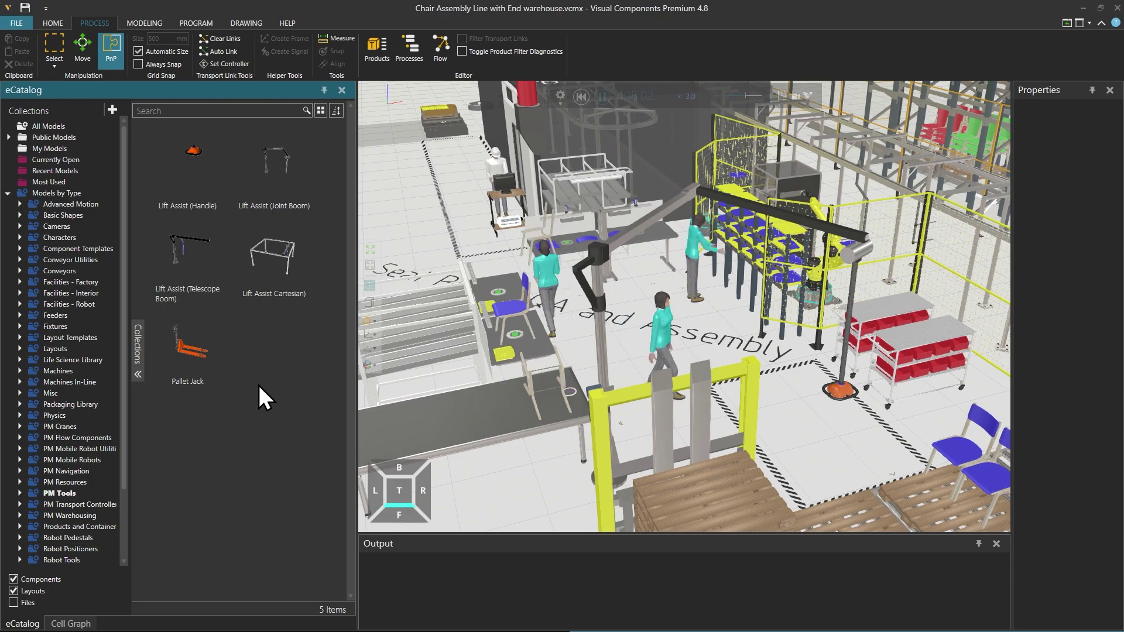
left_click(71, 624)
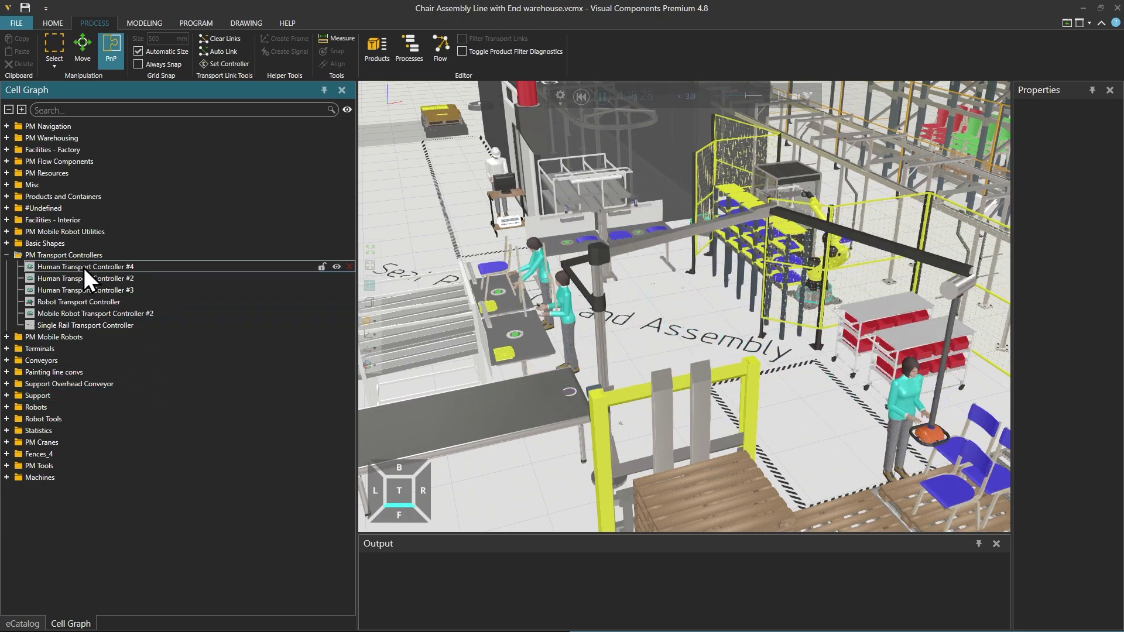
Zoom out and focus the Robot Transport Controller to show its properties
scroll(522, 317, "down", 6)
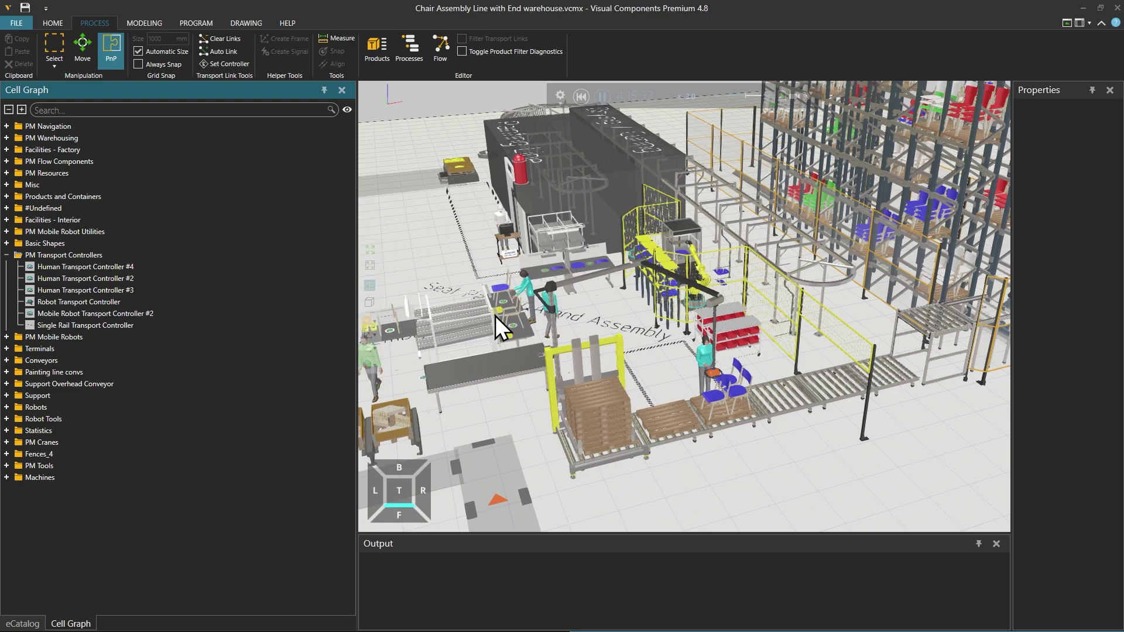
scroll(495, 315, "down", 5)
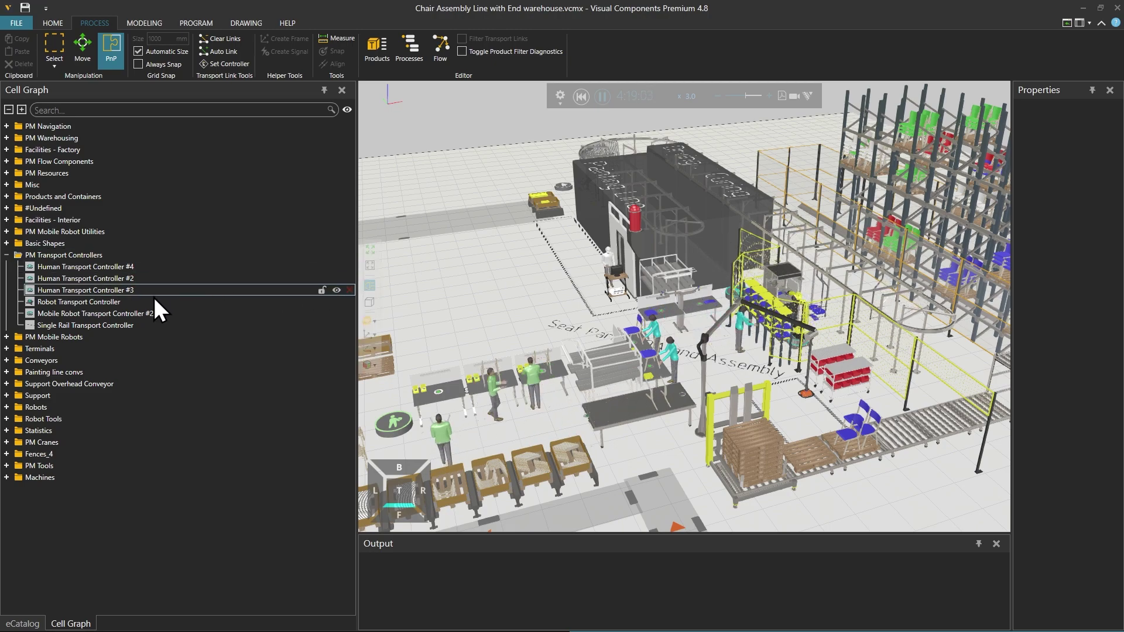
double_click(114, 302)
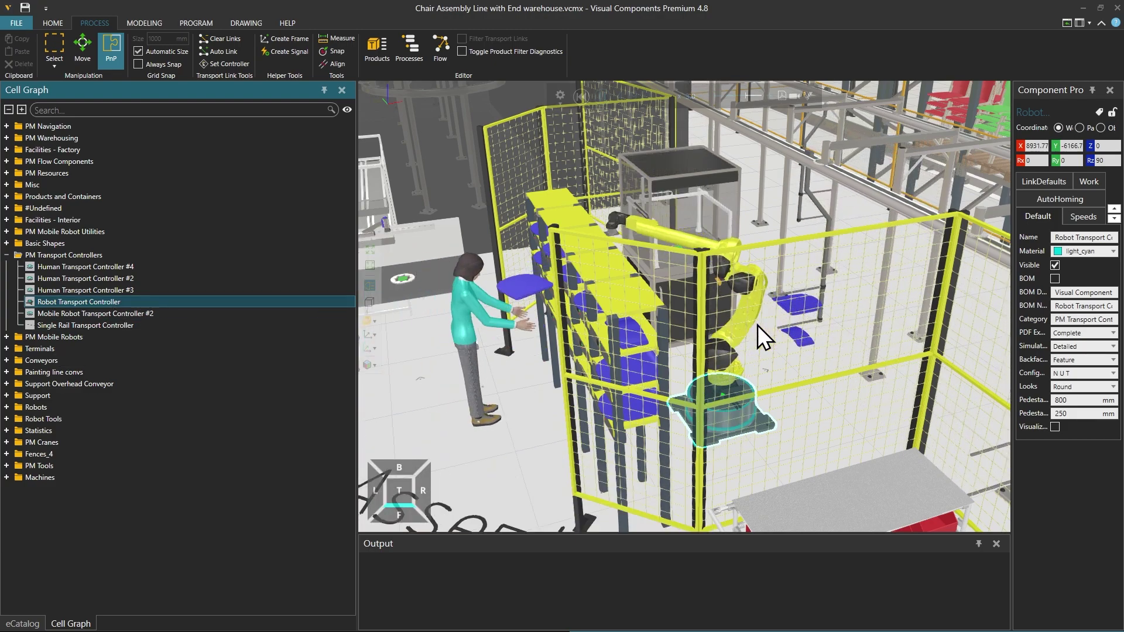
left_click(22, 623)
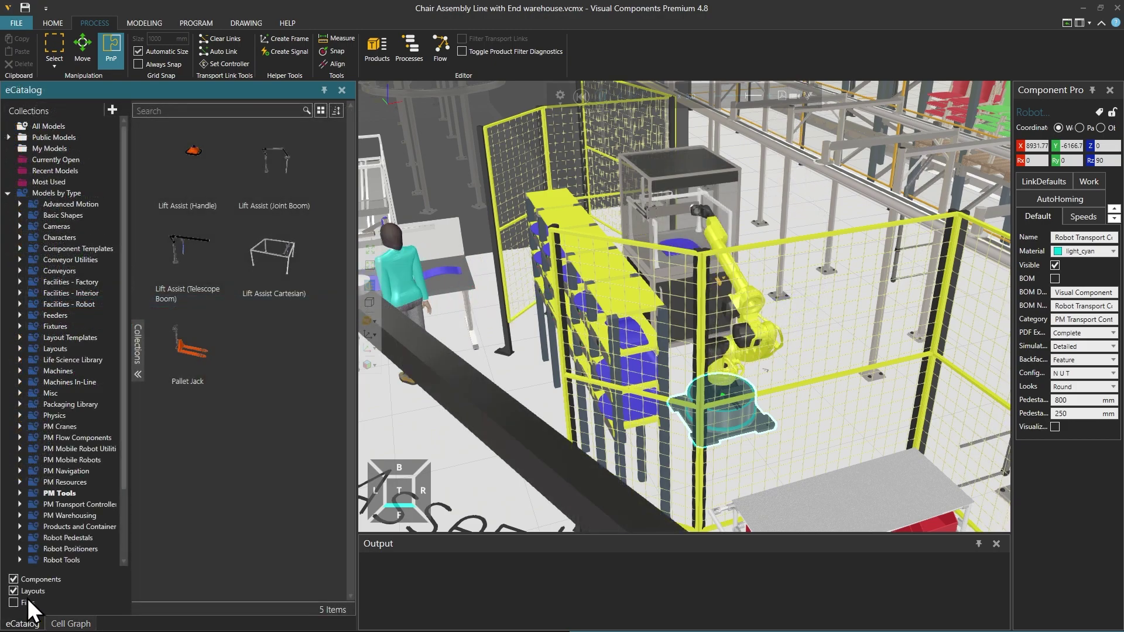
left_click(73, 503)
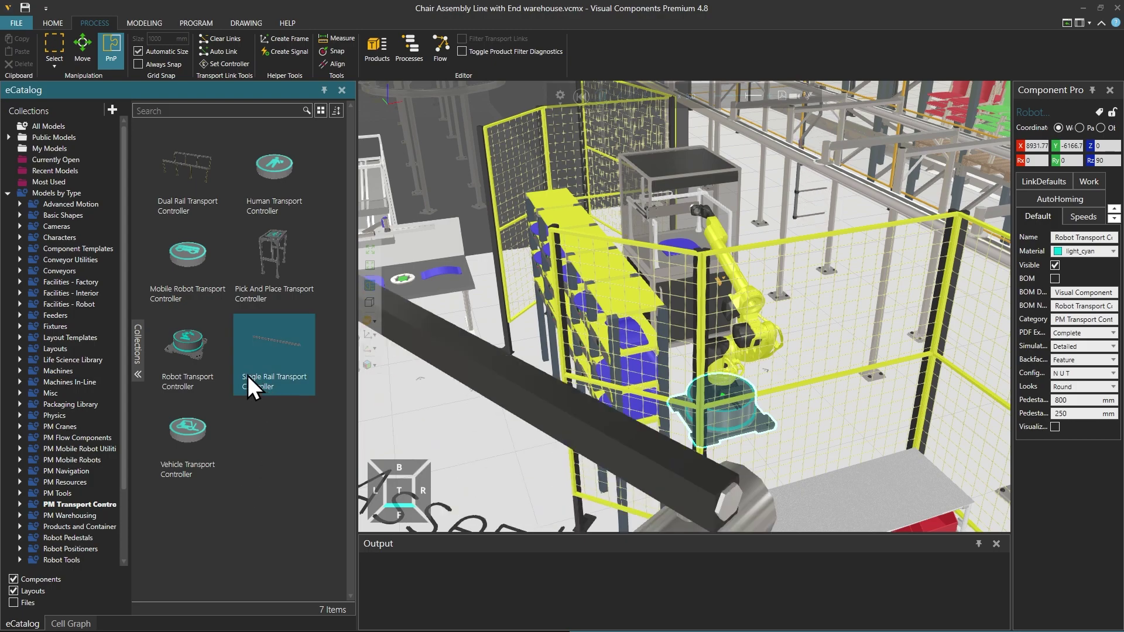
mouse_move(203, 350)
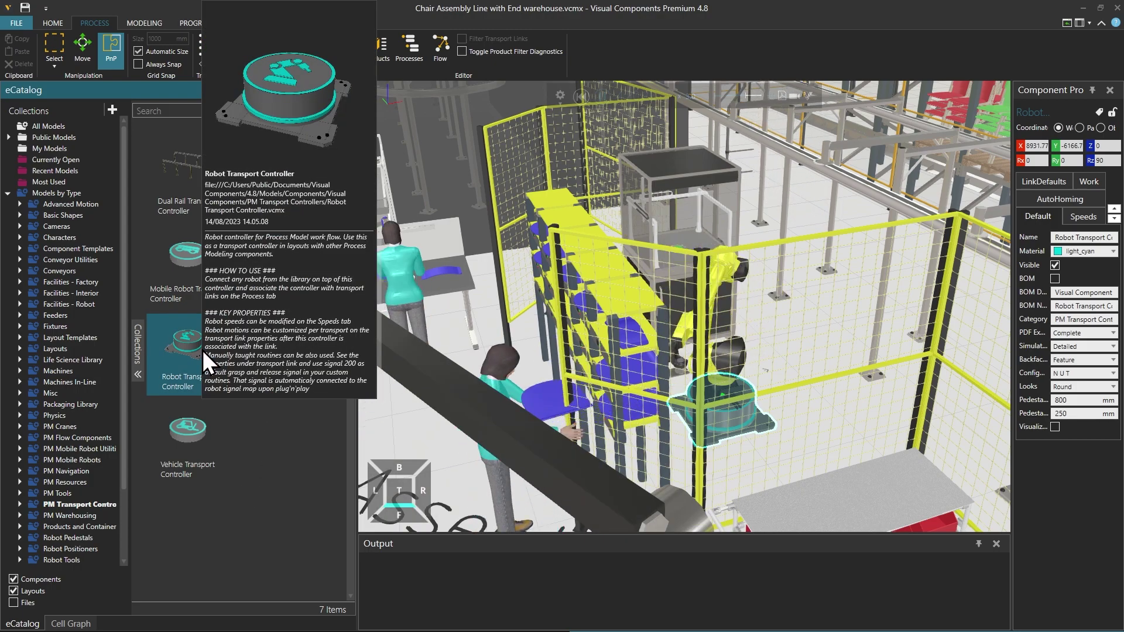
scroll(121, 546, "down", 3)
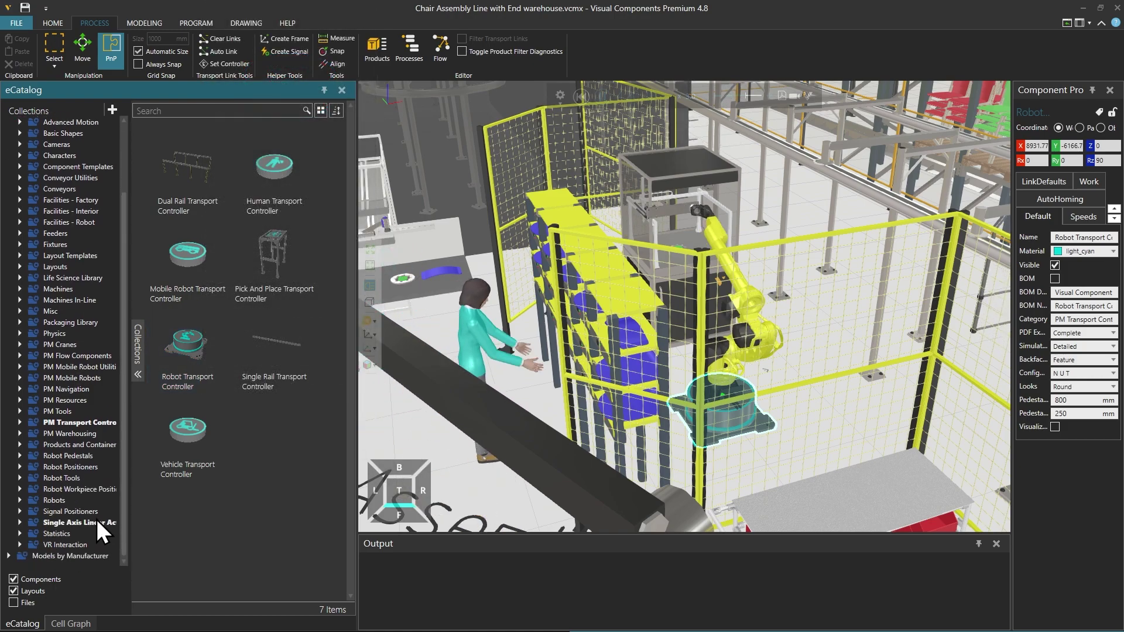
left_click(20, 501)
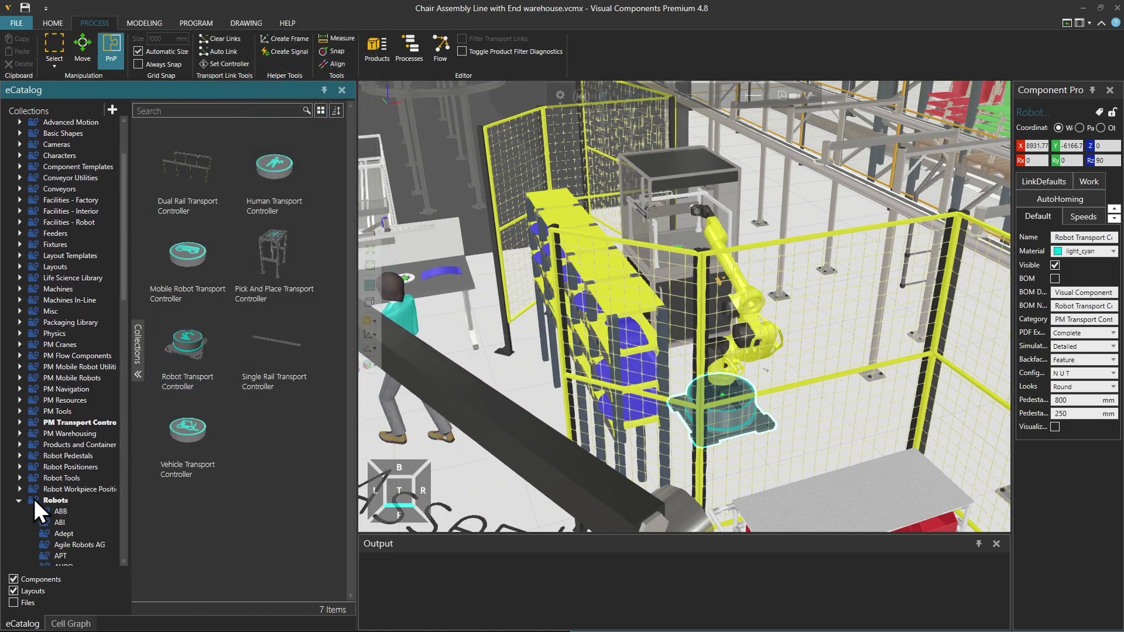
scroll(52, 493, "down", 9)
scroll(67, 479, "down", 8)
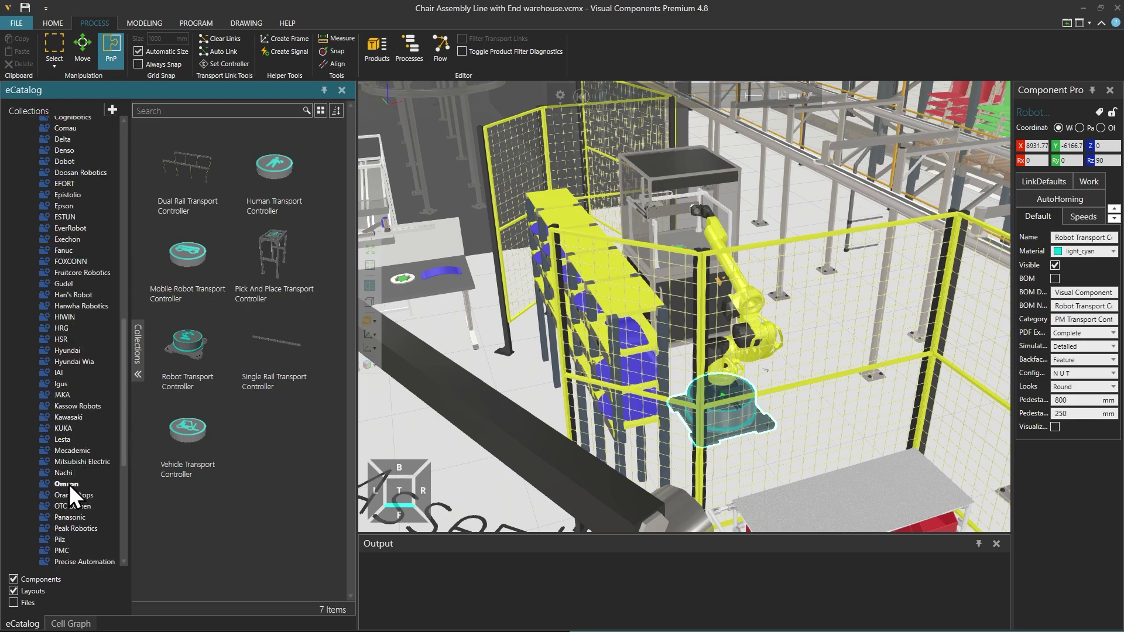
scroll(69, 481, "up", 13)
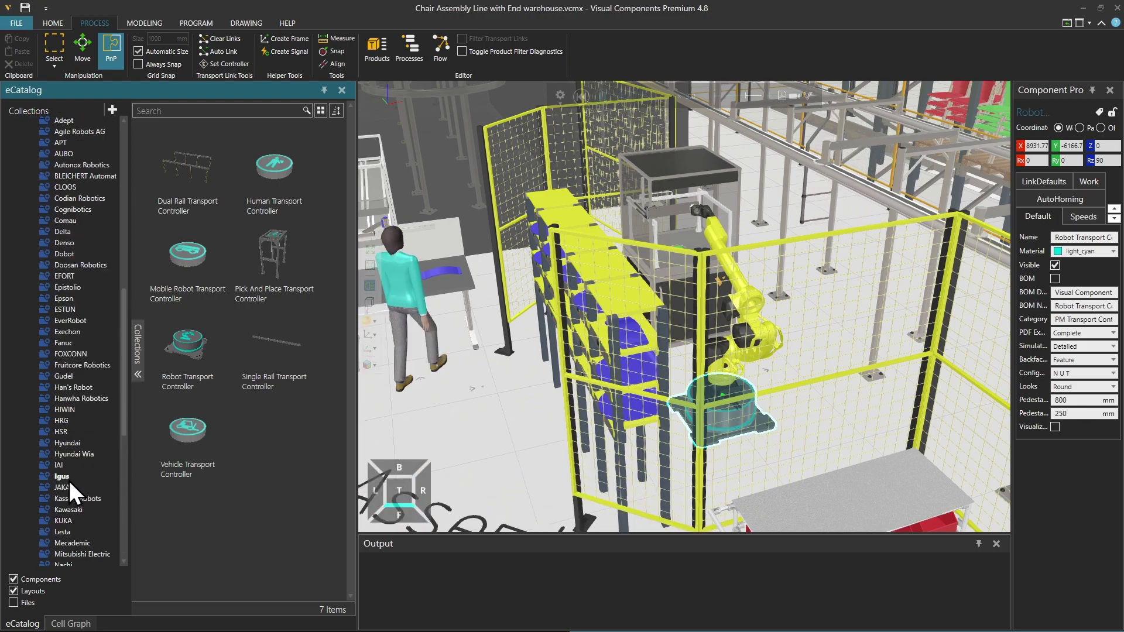
left_click(22, 368)
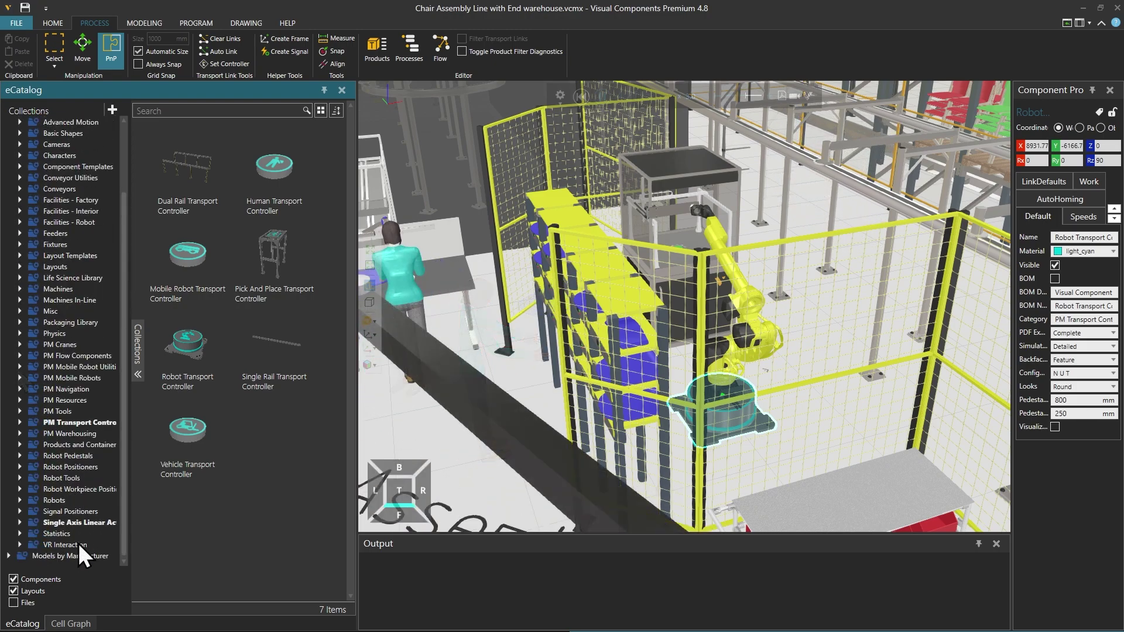
left_click(70, 624)
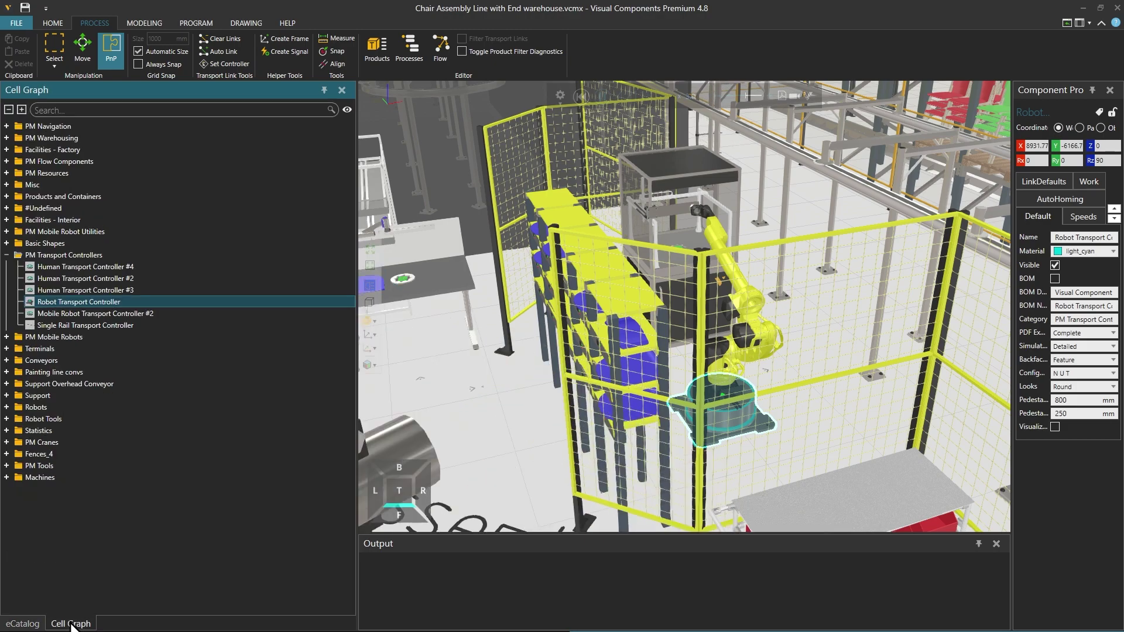
Select the Single Rail Transport Controller and restore the saved plant overview
left_click(79, 325)
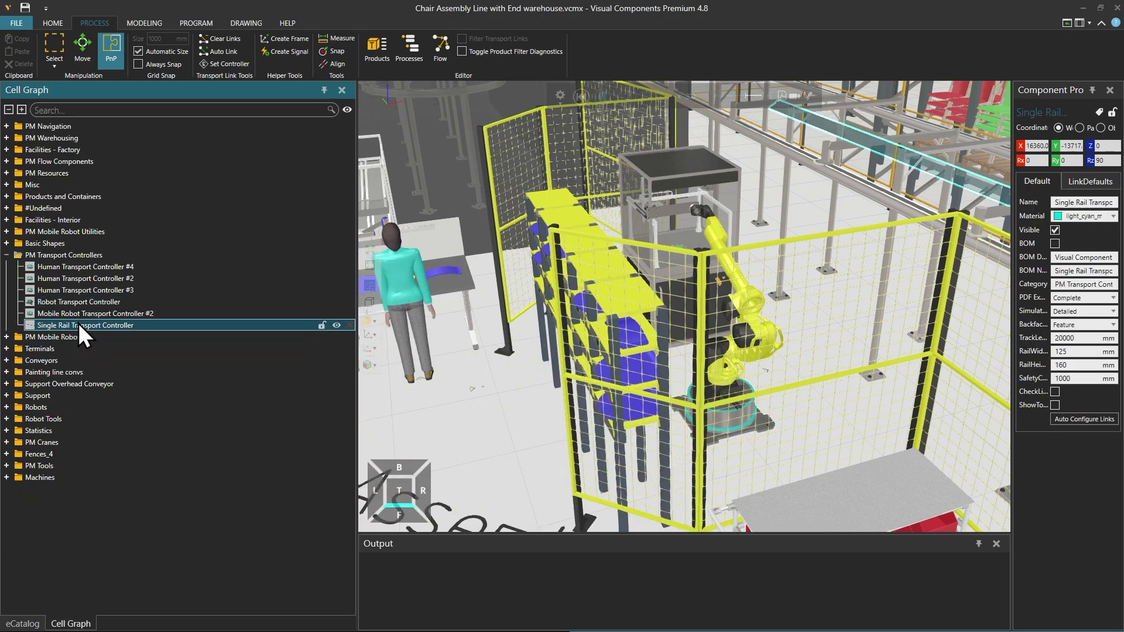
left_click(373, 363)
left_click(393, 410)
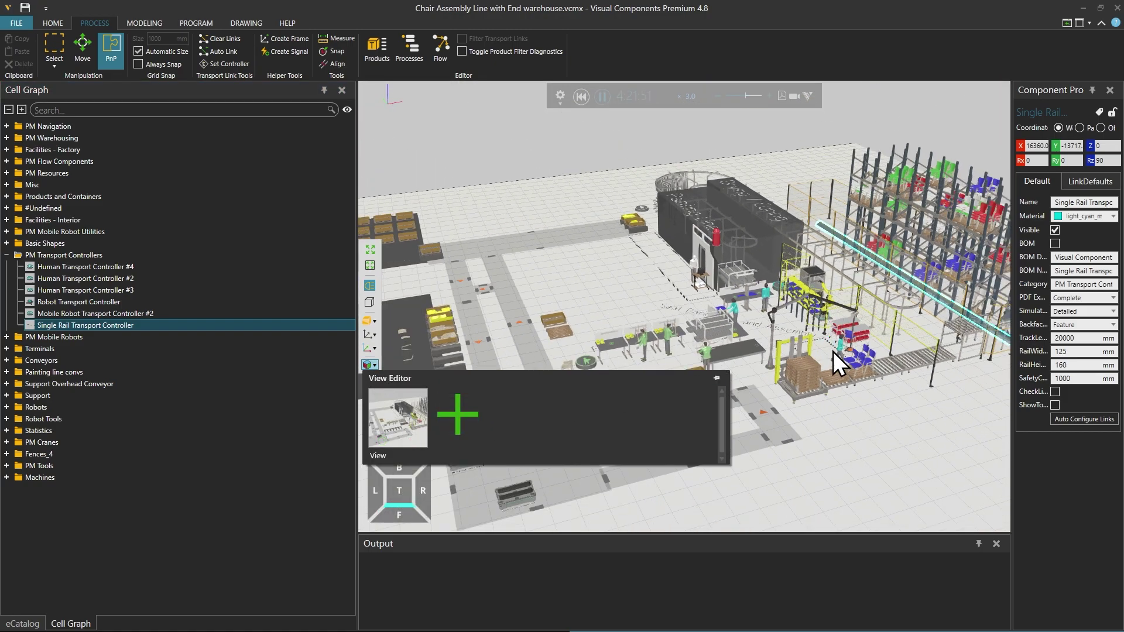
Centre the view on the storage racks and show Stacker Crane - Single Pallet's properties
right_click_drag(834, 351, 794, 370)
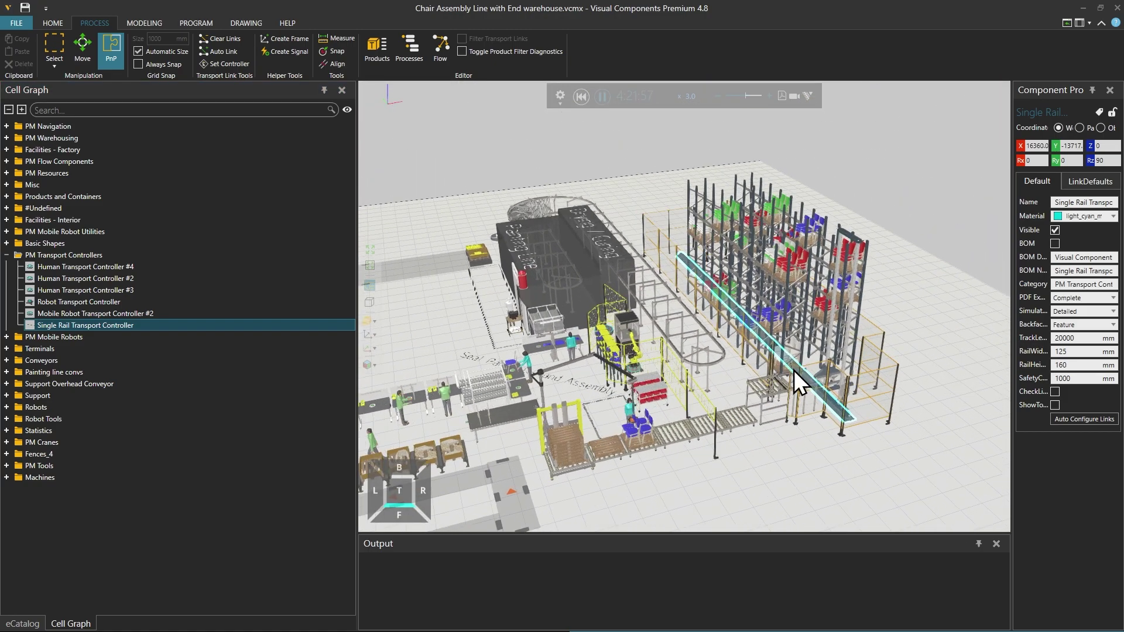
scroll(793, 369, "up", 3)
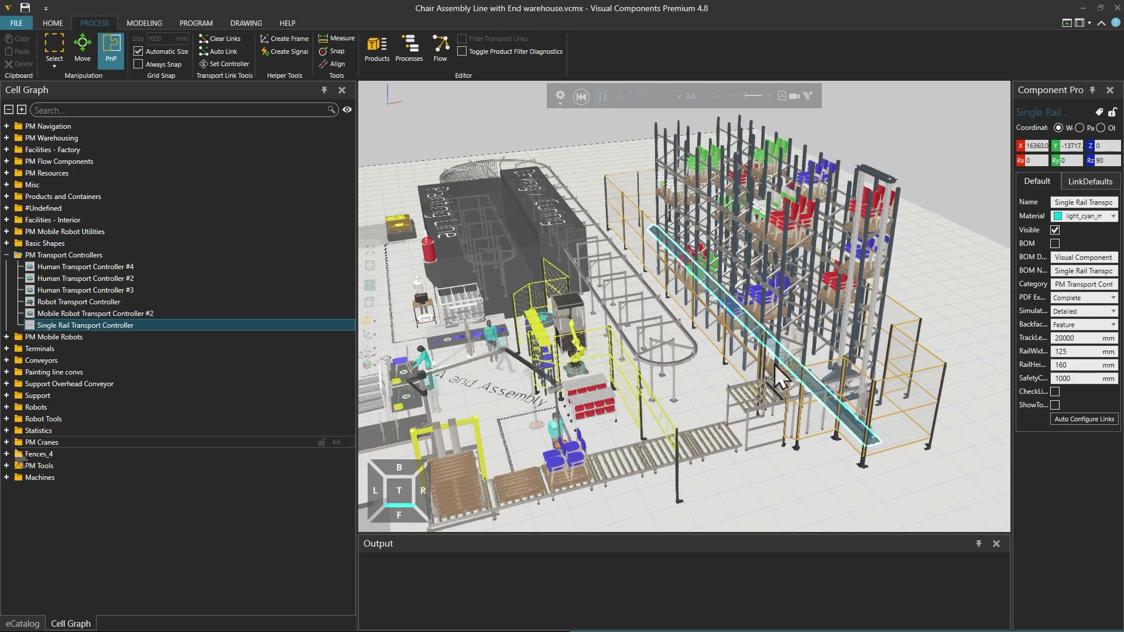
left_click(51, 454)
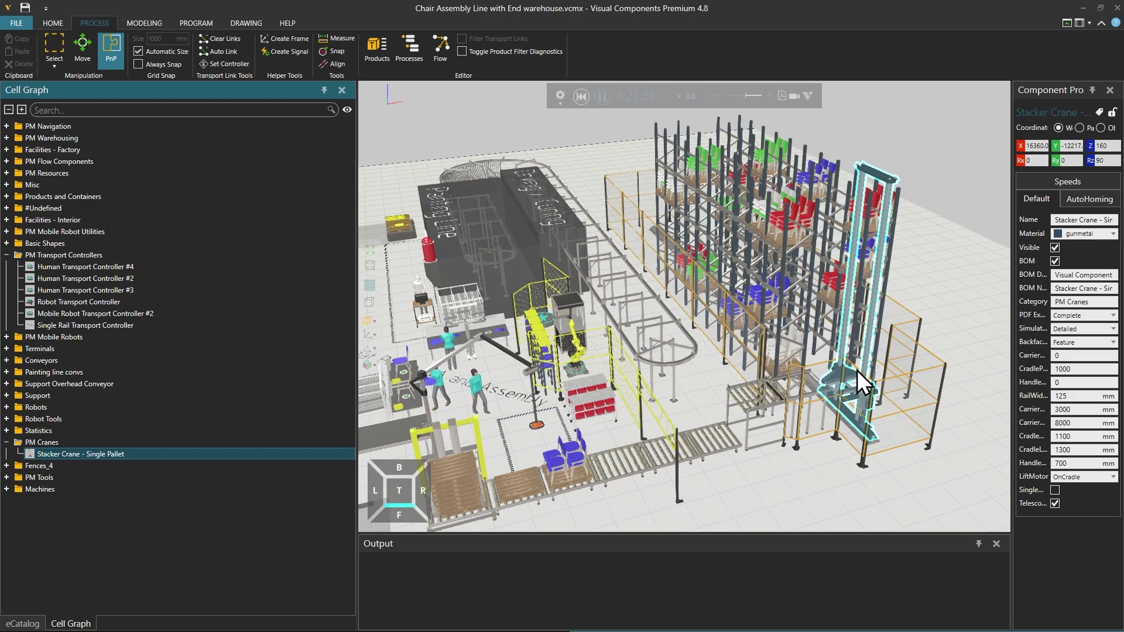
left_click(18, 623)
left_click(51, 344)
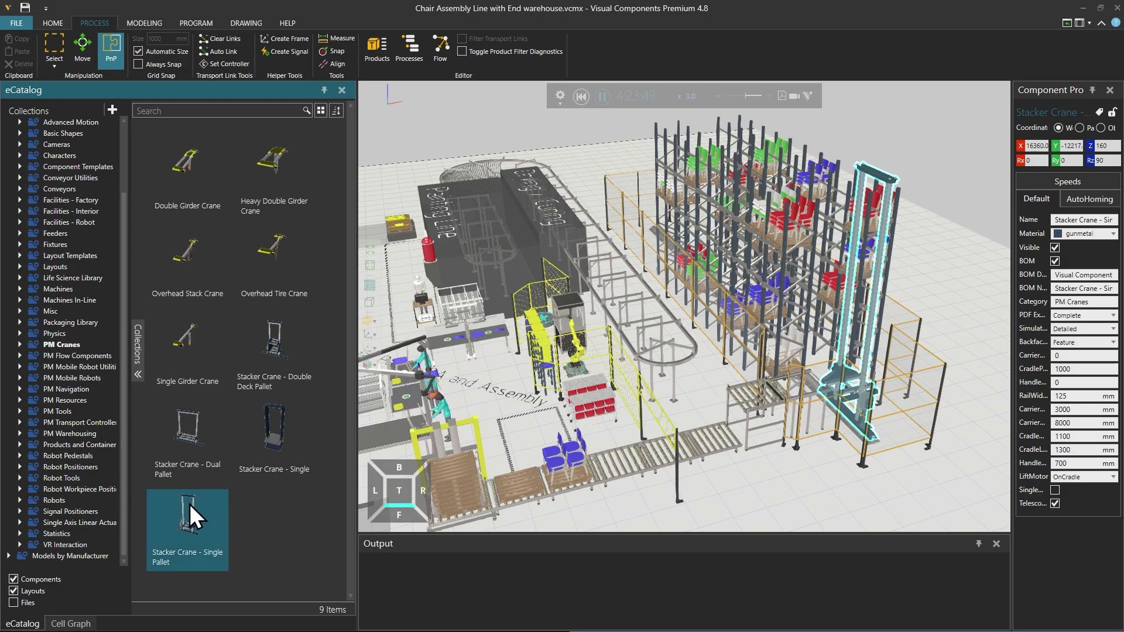
left_click(79, 422)
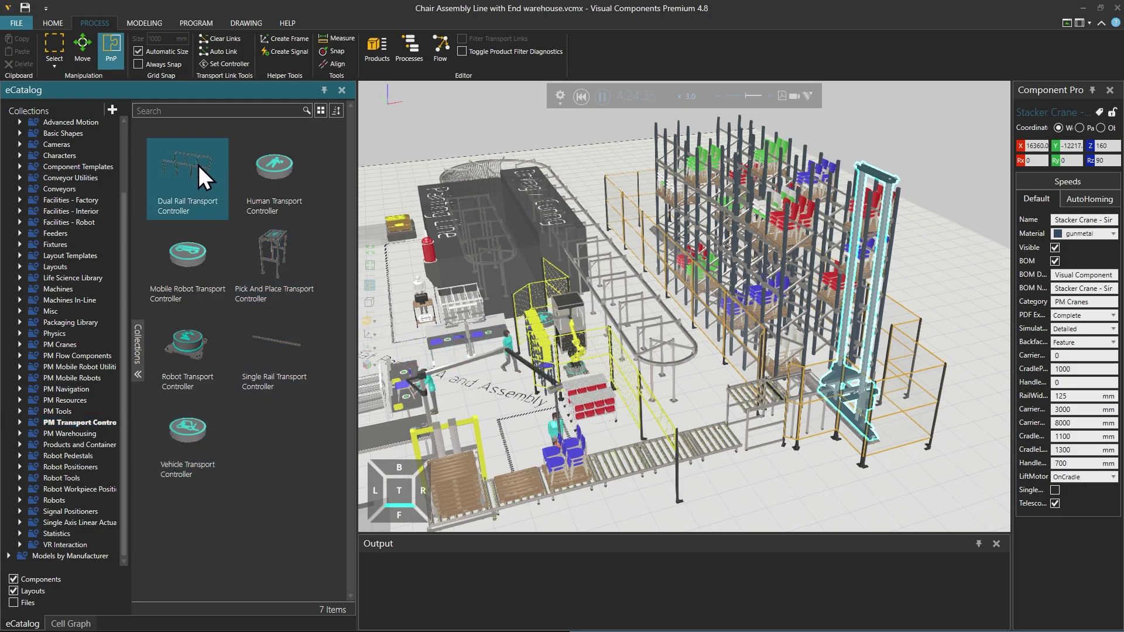
mouse_move(275, 336)
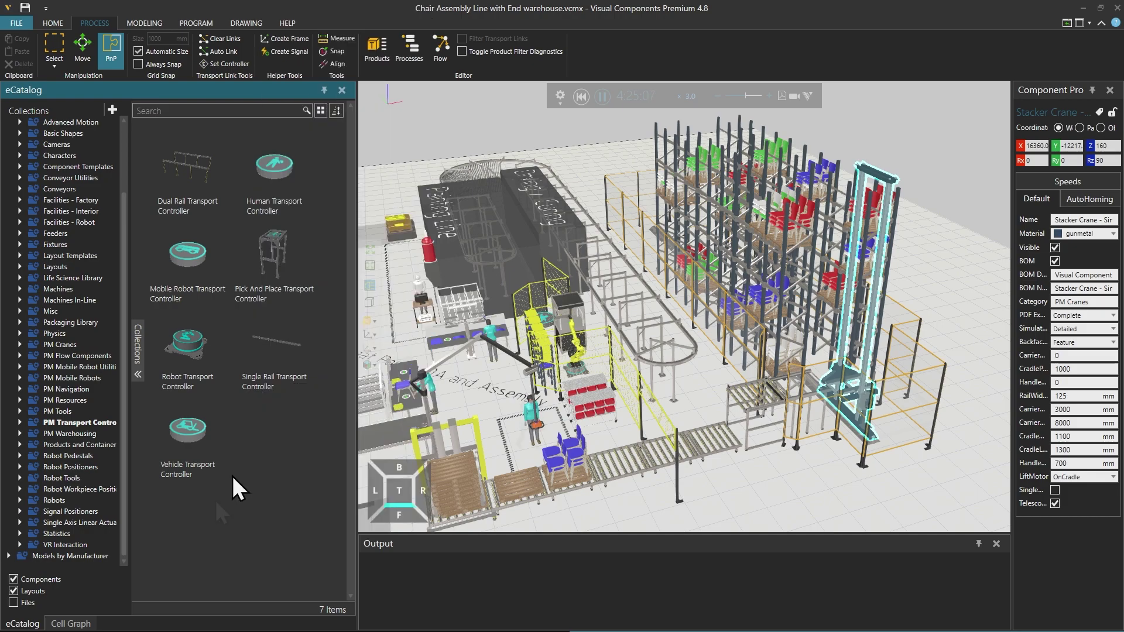
left_click(80, 433)
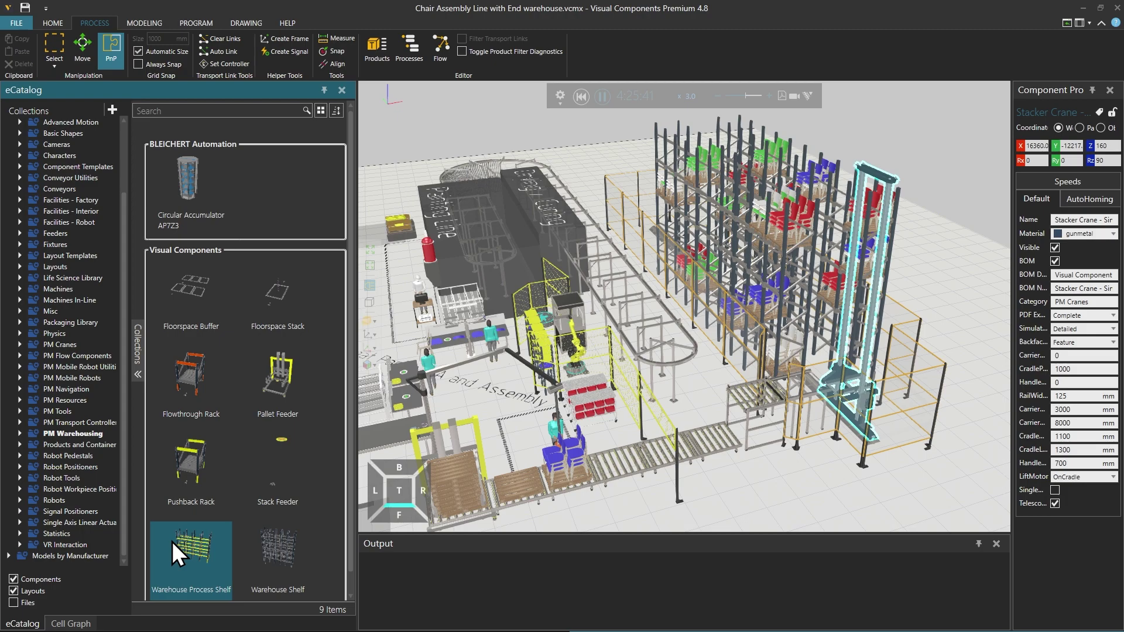
mouse_move(248, 452)
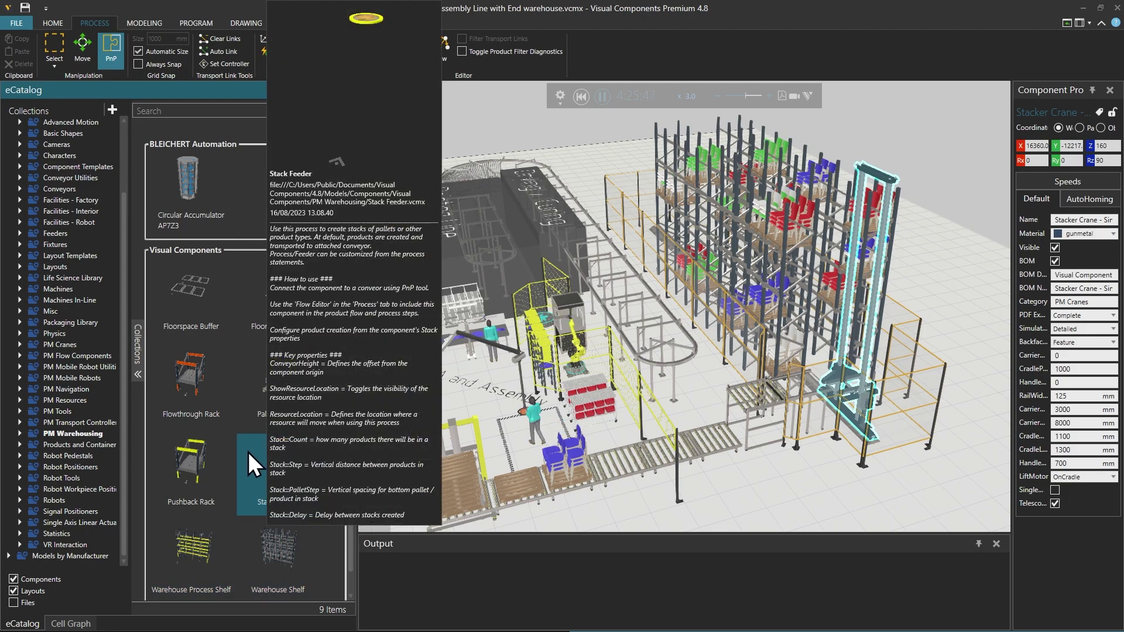
mouse_move(279, 388)
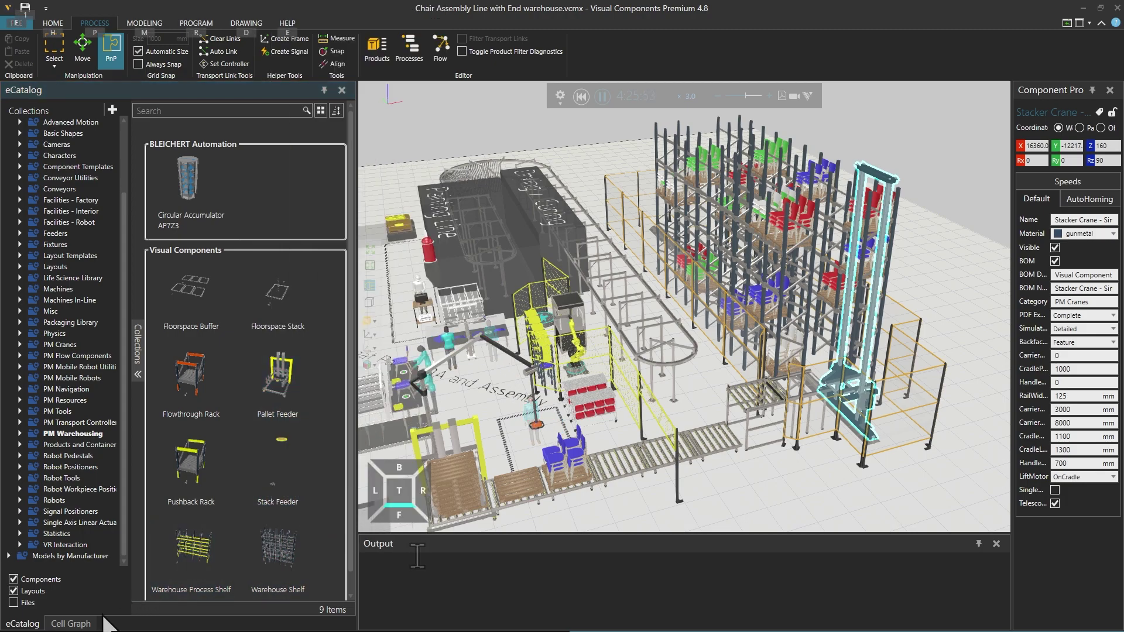
left_click(76, 624)
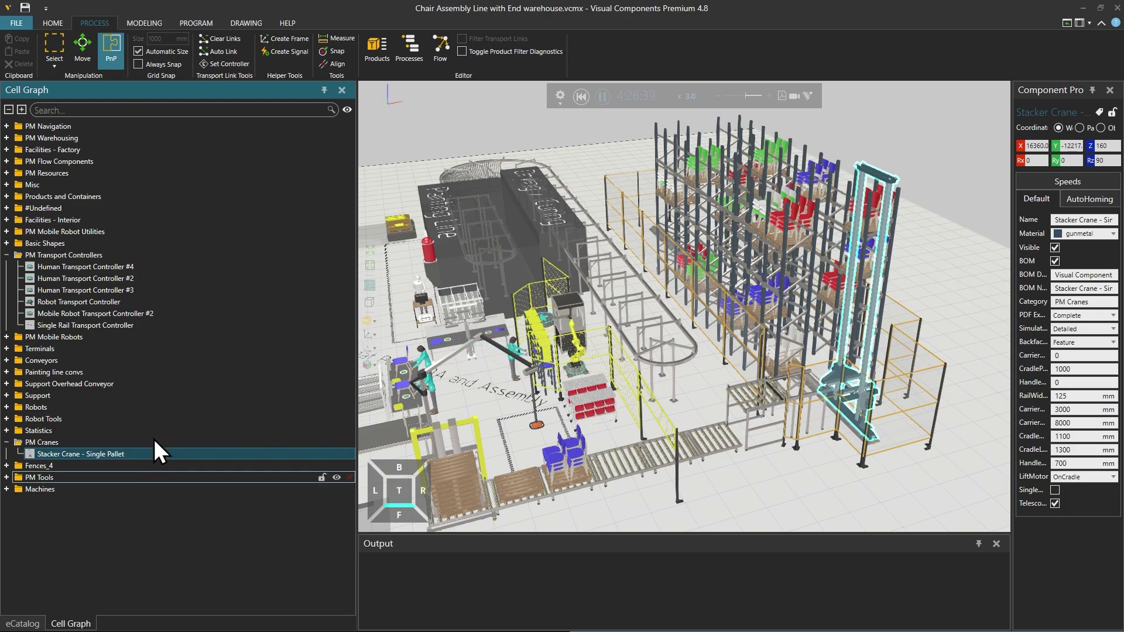
Review the Warehouse Shelves, Pallet Feeder and Warehouse Process Shelf #2 under PM Warehousing
left_click(8, 110)
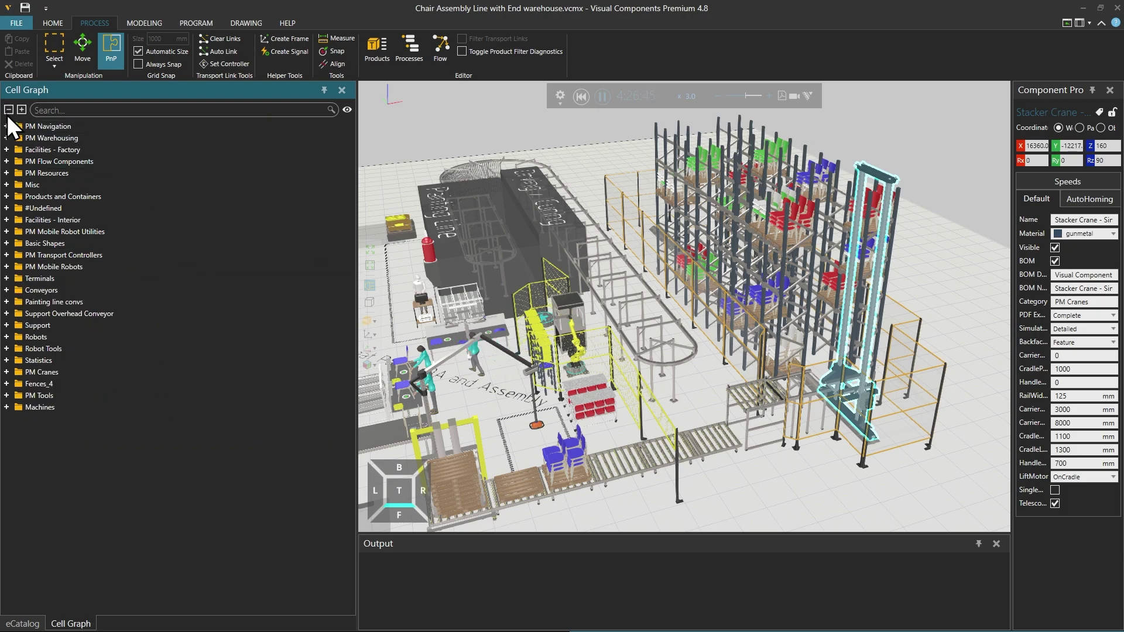
left_click(6, 138)
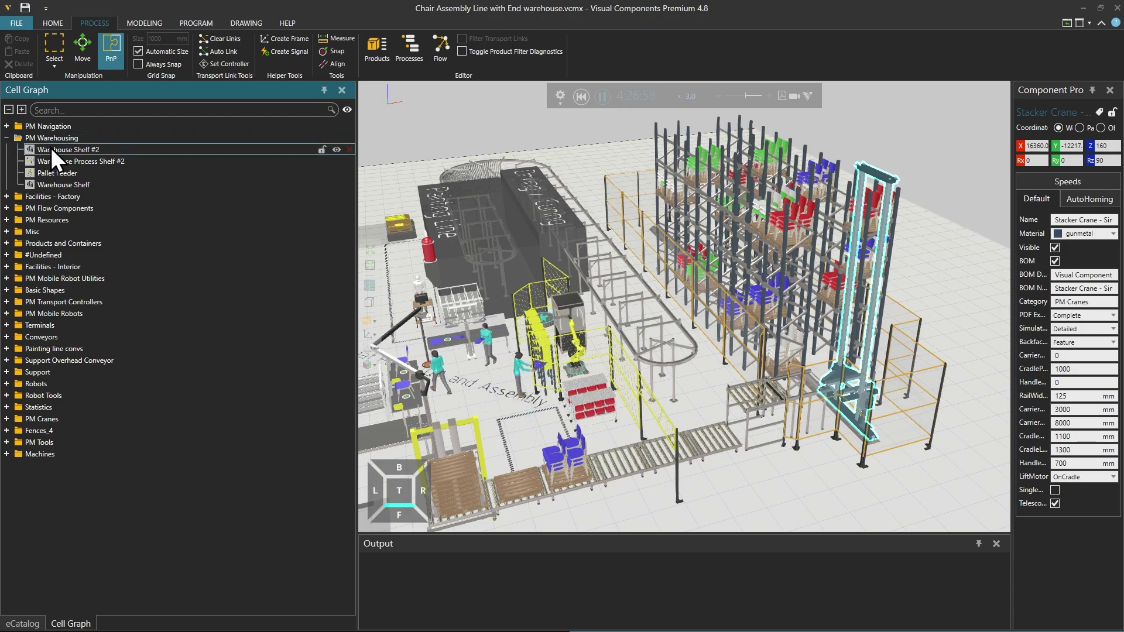
left_click(50, 147)
left_click(65, 184)
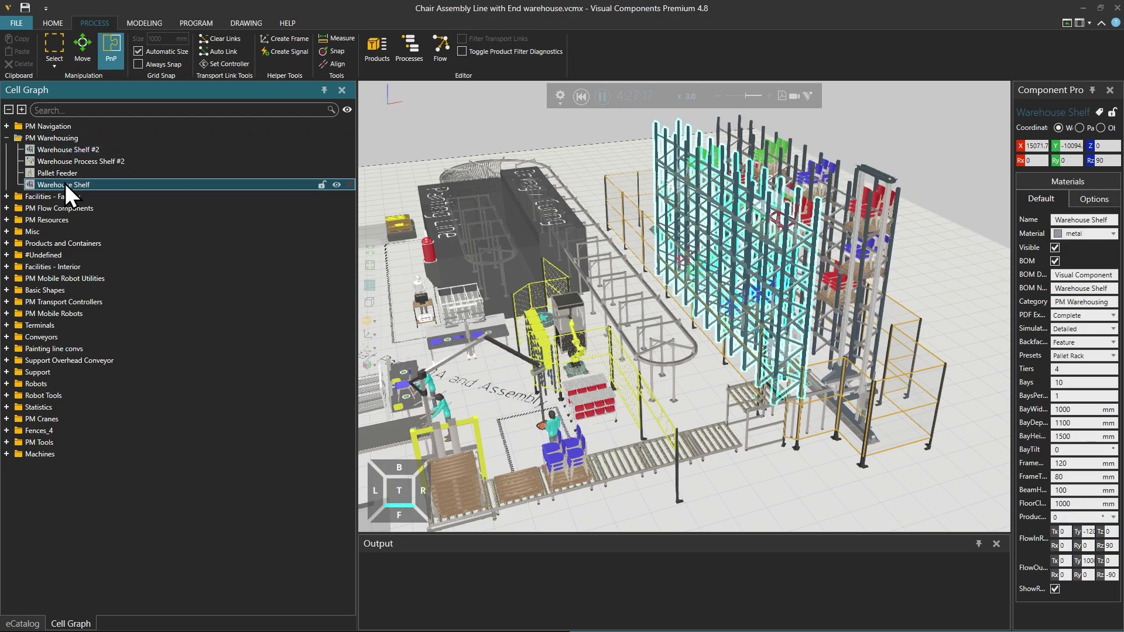
left_click(60, 173)
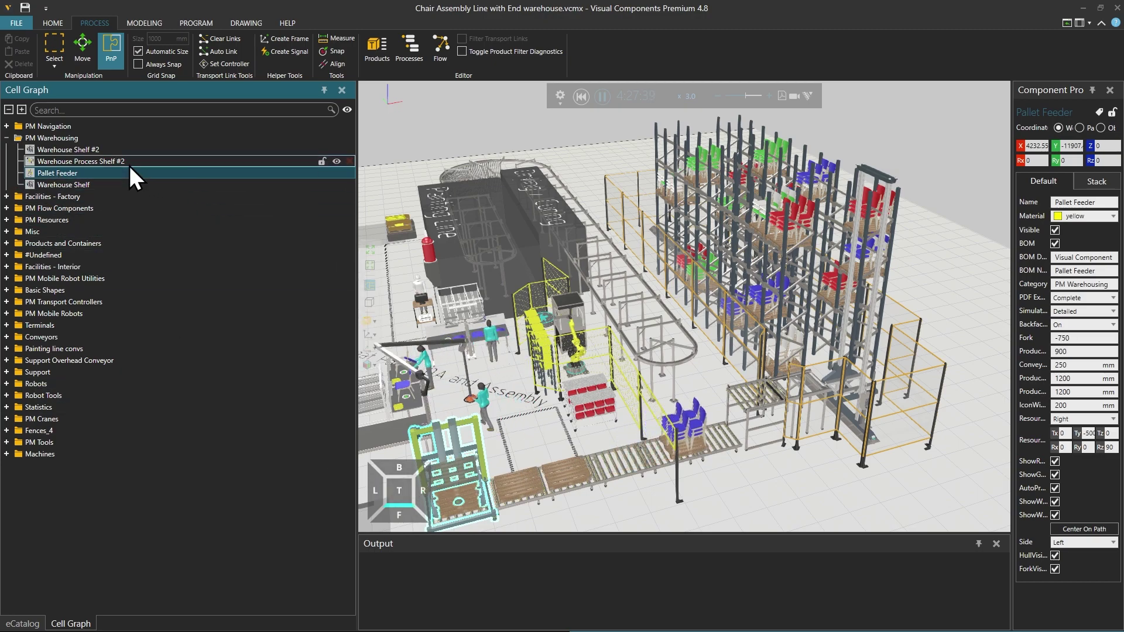
left_click(88, 162)
scroll(545, 365, "up", 3)
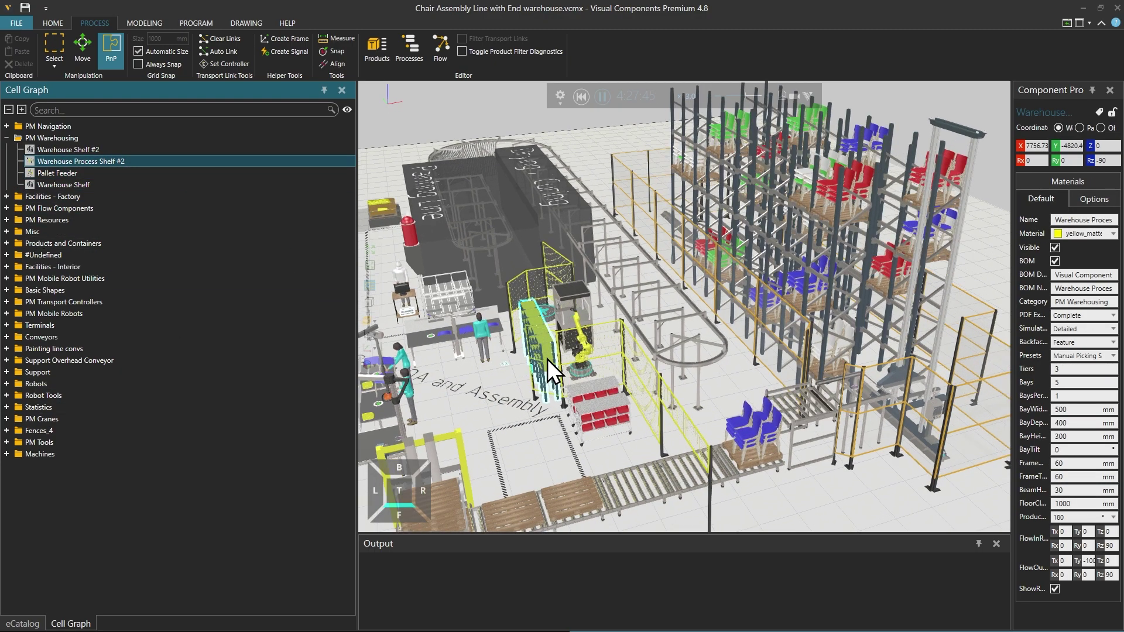
scroll(546, 358, "up", 3)
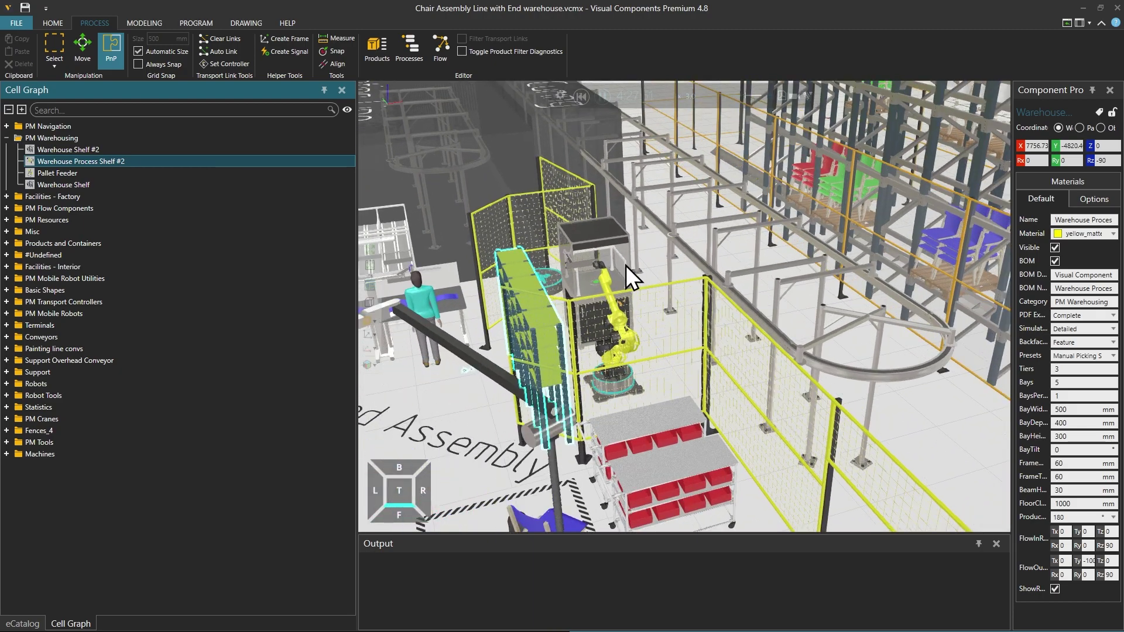
left_click(7, 139)
Zoom to Mobile Robot Transport Controller #2 and show its 1000 mm, Nearest resource, Many-To-Many settings
left_click(7, 256)
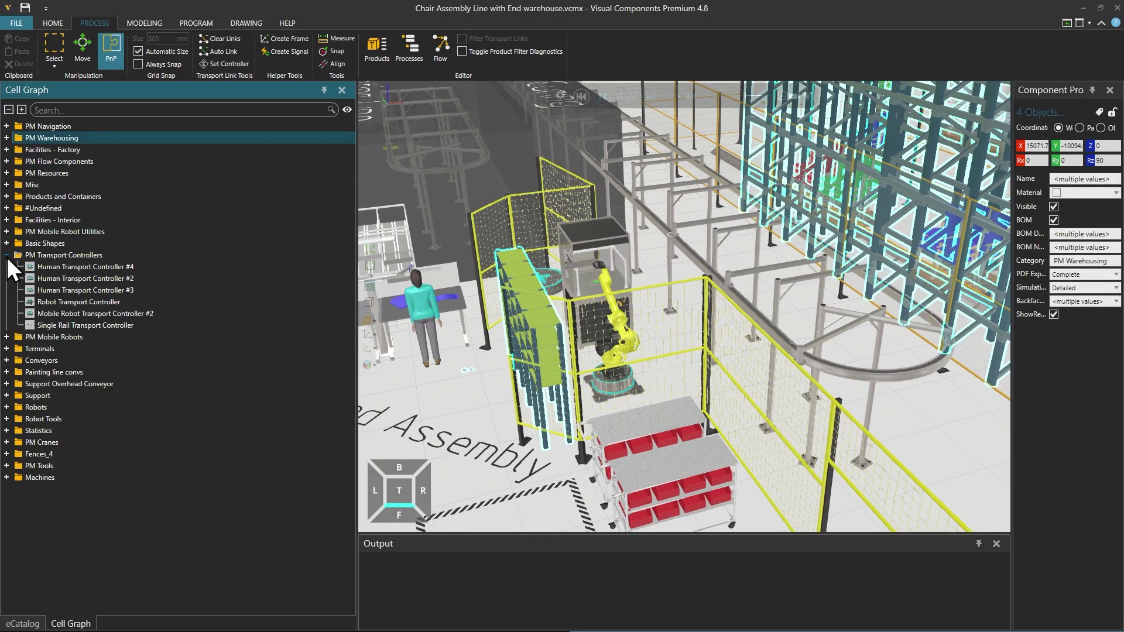
double_click(63, 314)
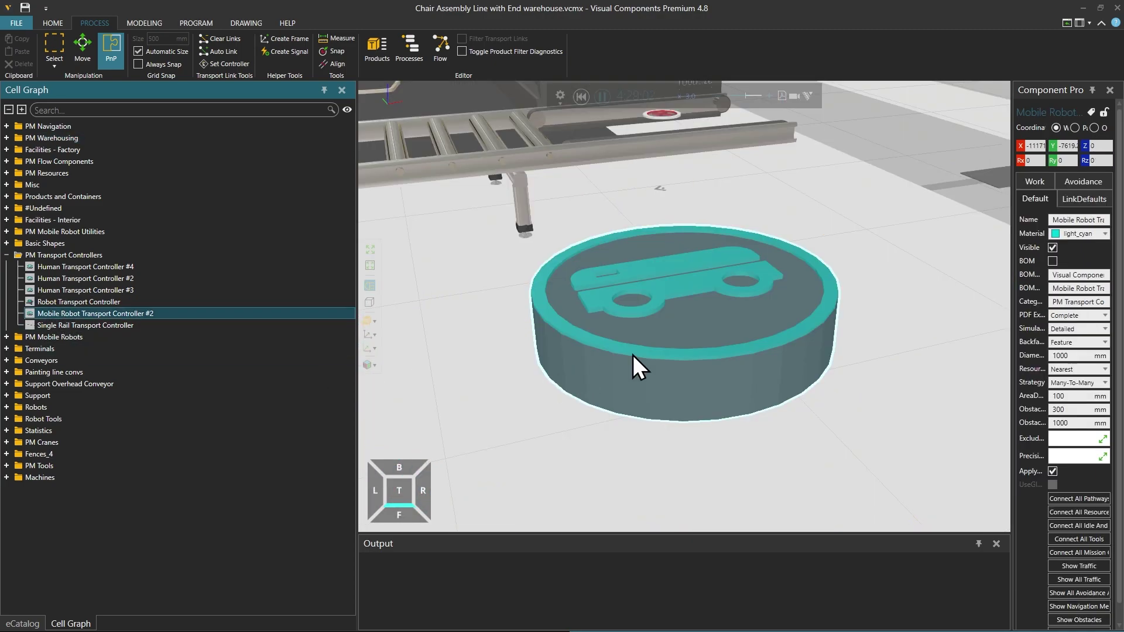
key("alt")
scroll(707, 391, "down", 6)
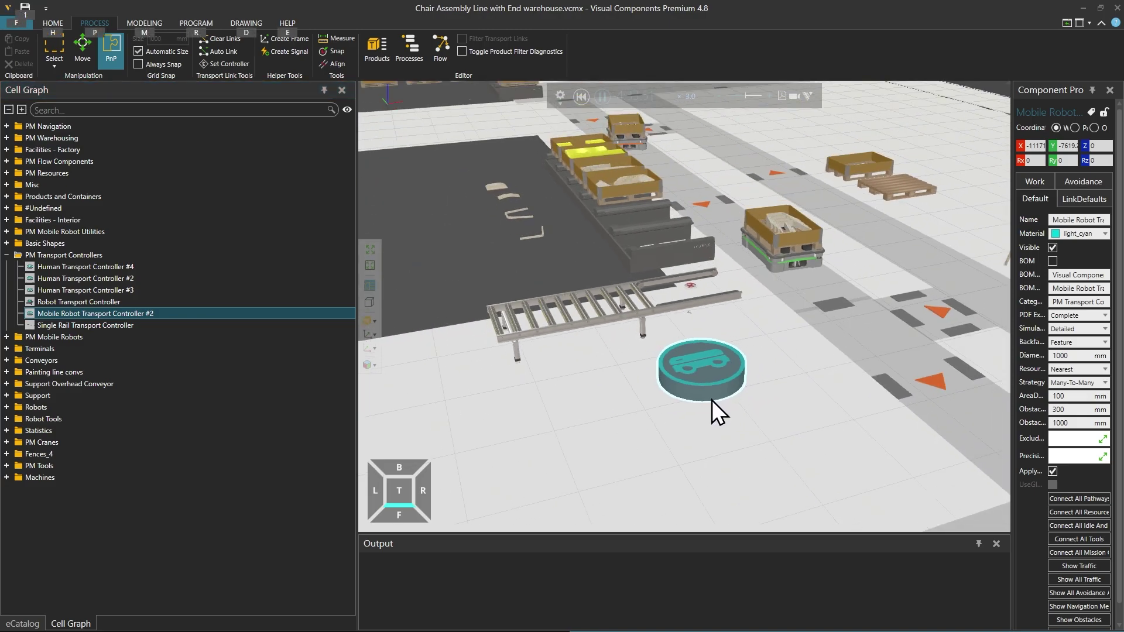
scroll(714, 406, "down", 5)
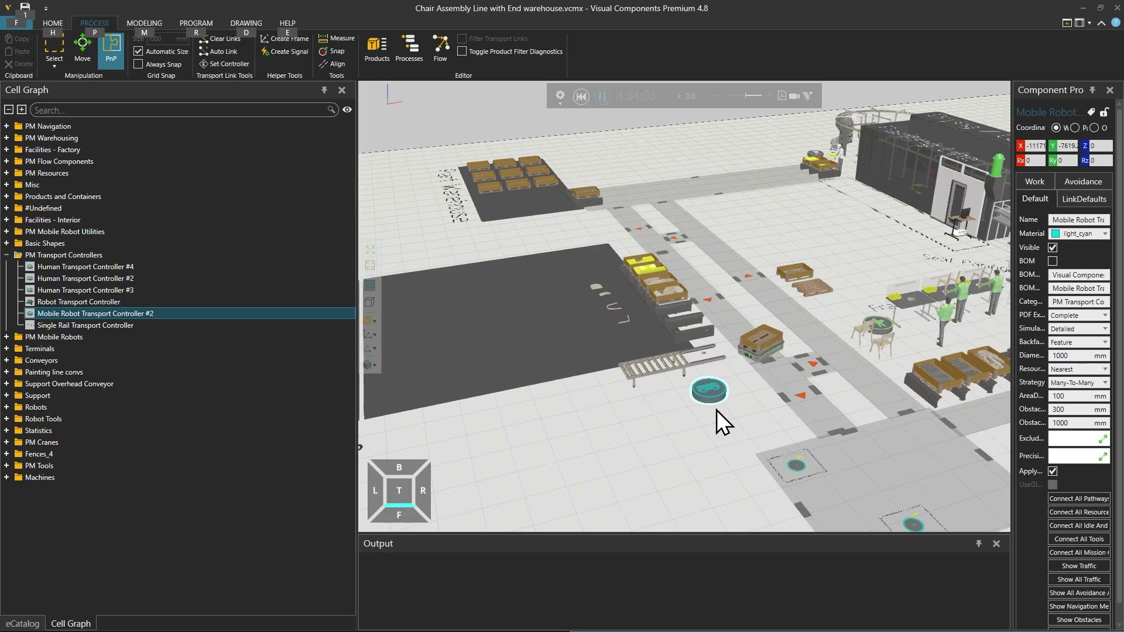
Select all 13 PM Navigation pathway areas and idle locations and view them across the floor
left_click(7, 126)
left_click(36, 127)
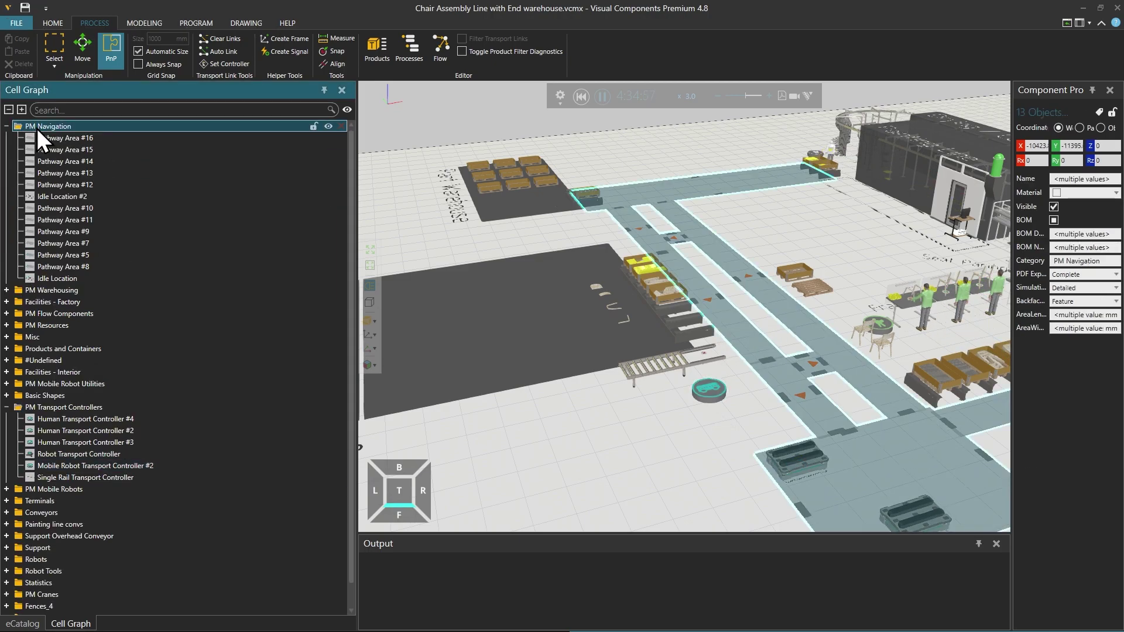
scroll(595, 330, "down", 5)
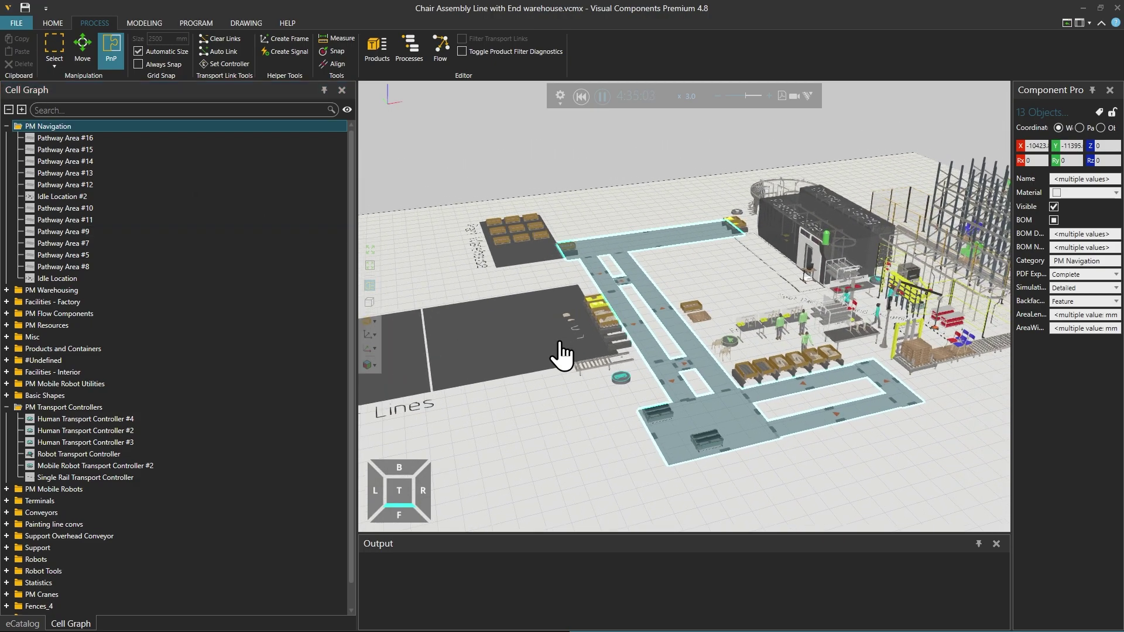
scroll(547, 352, "up", 3)
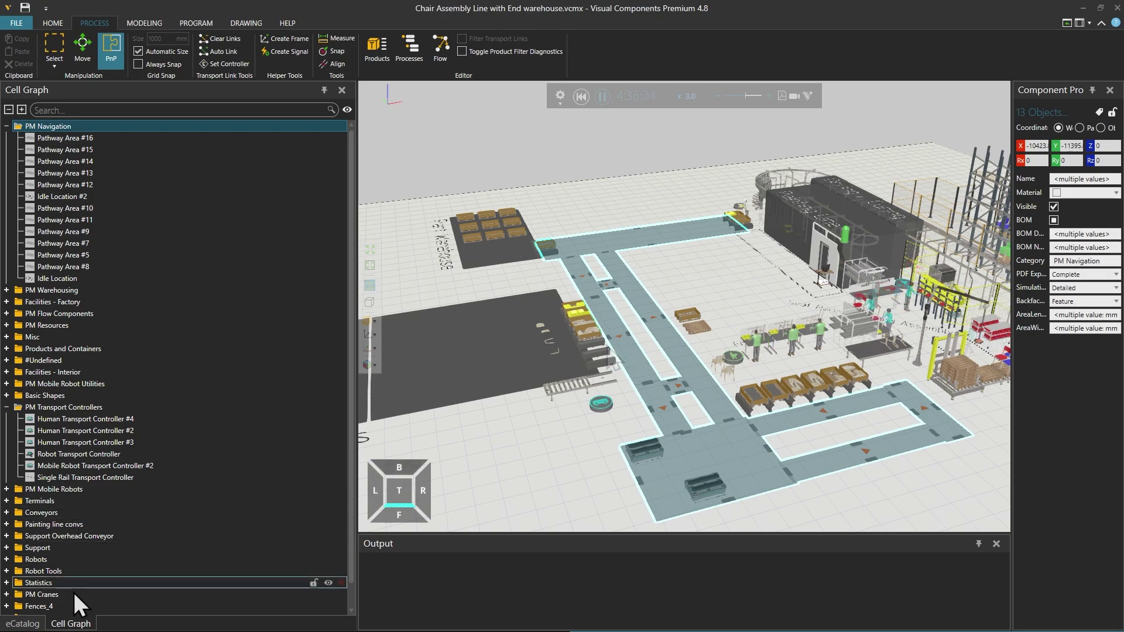
Show the eight PM Navigation catalog models, such as Pathway Area, Idle Path and Mission Controller
left_click(26, 623)
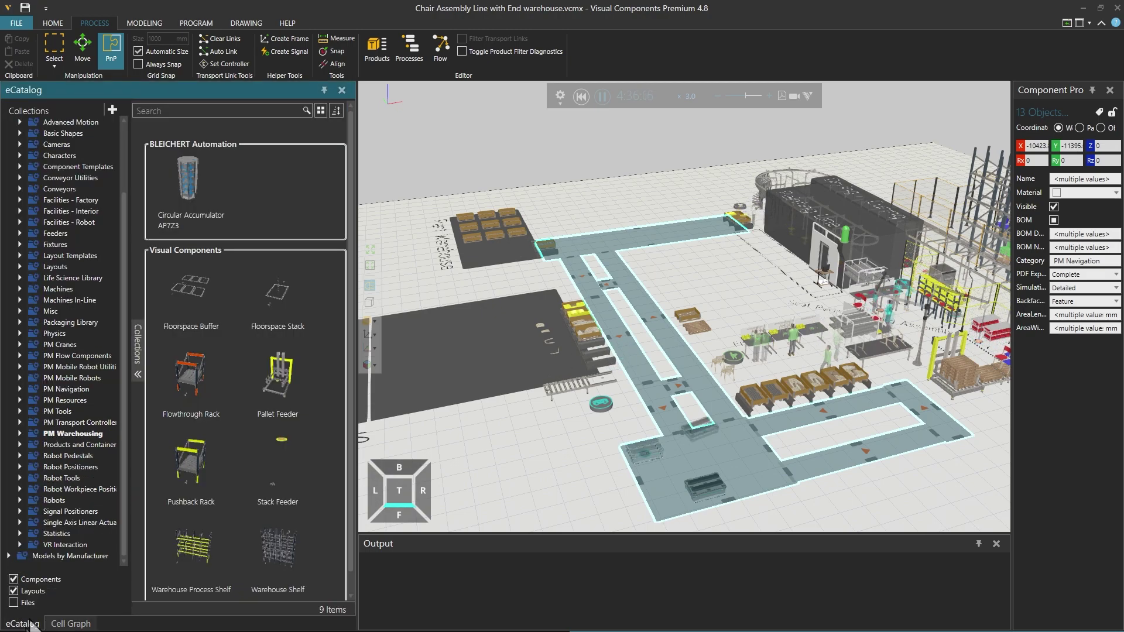
left_click(65, 391)
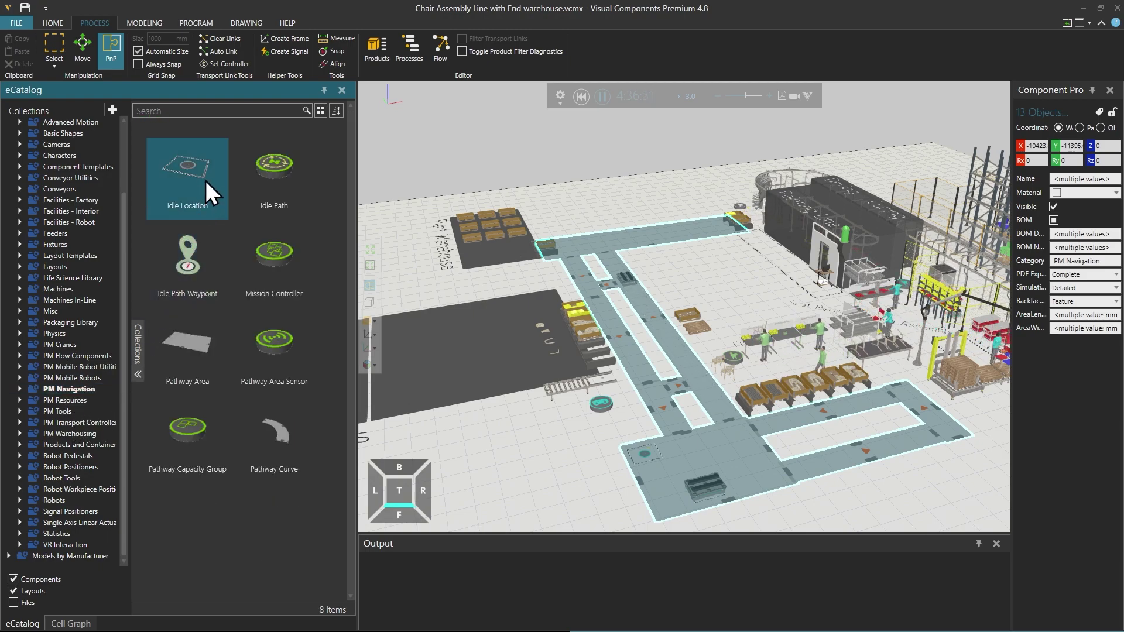
mouse_move(202, 168)
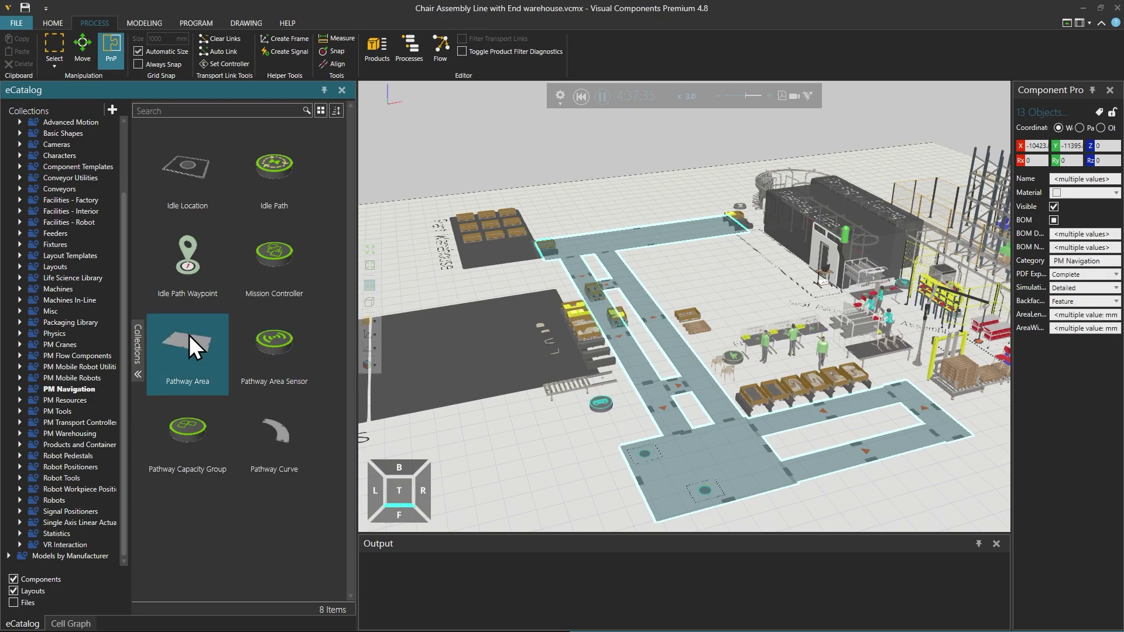
mouse_move(289, 437)
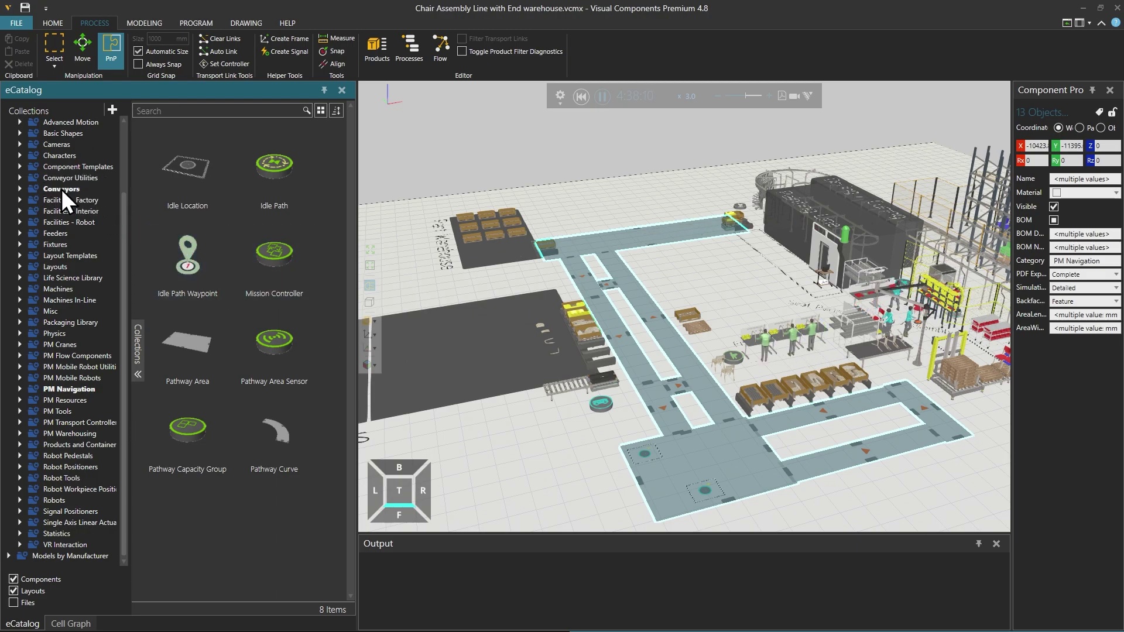
Zoom and orbit the 3D view over the factory layout to the robot cell
scroll(931, 350, "up", 4)
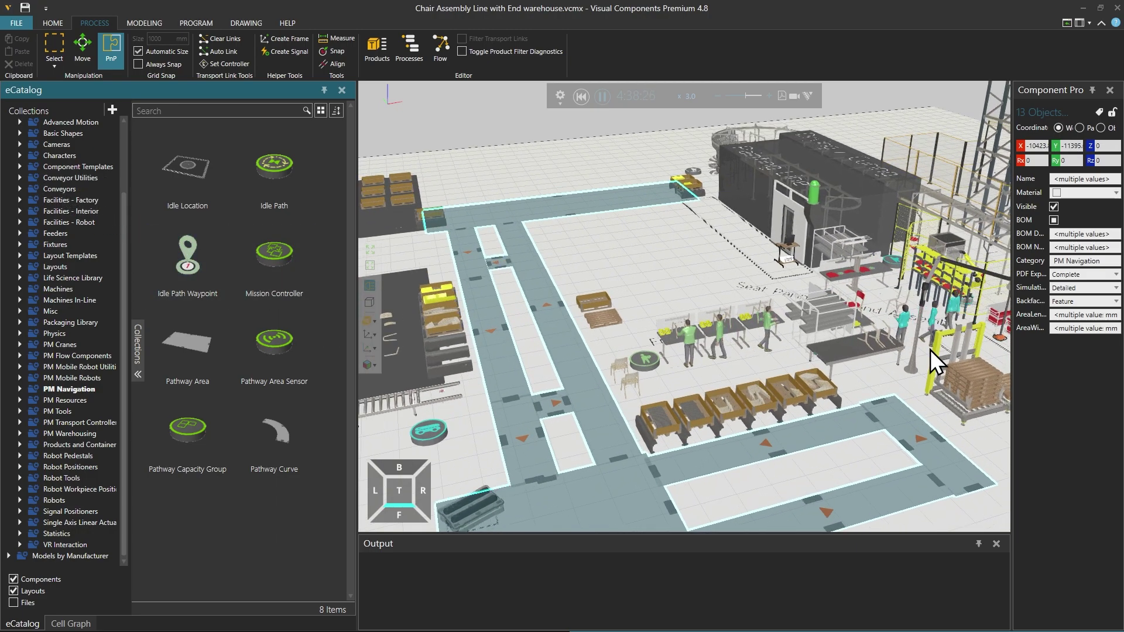
scroll(929, 350, "up", 5)
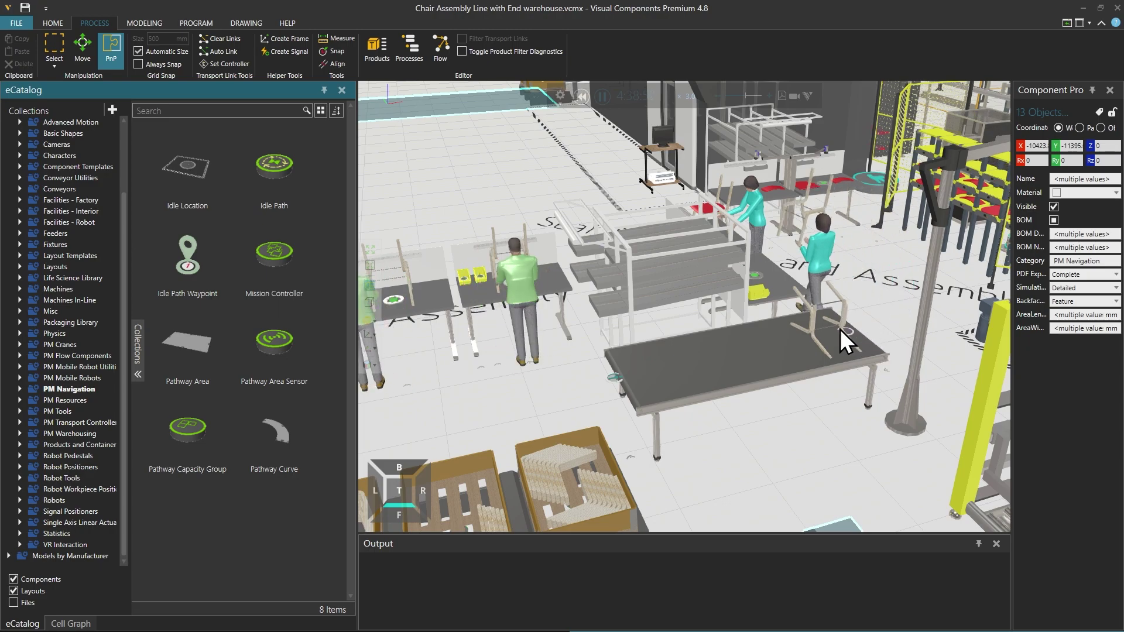
scroll(840, 329, "down", 5)
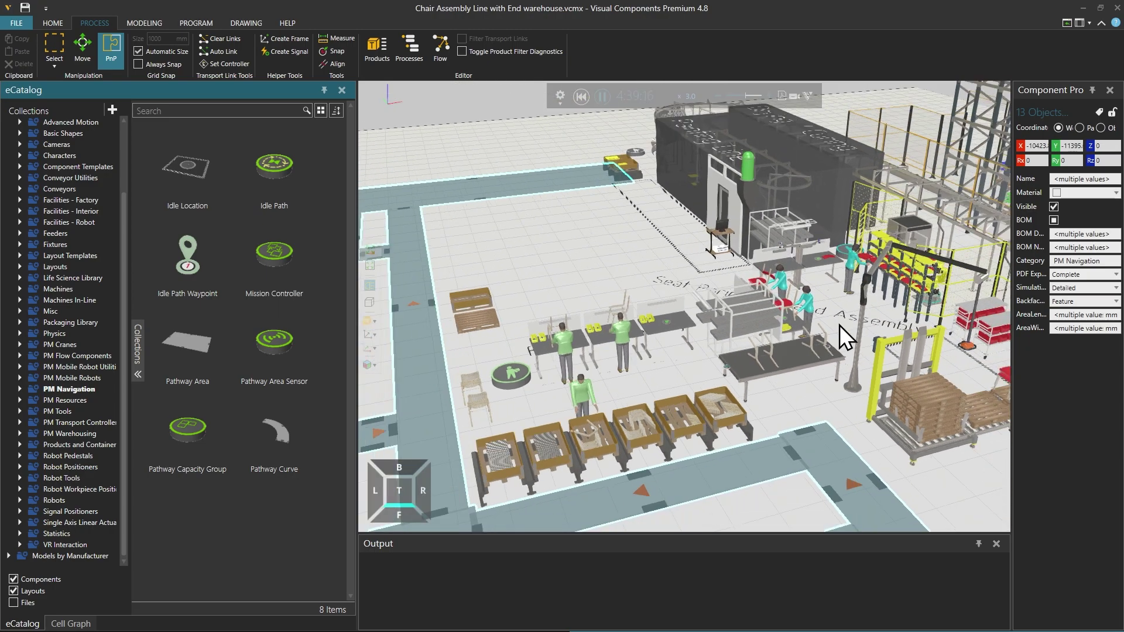
right_click_drag(839, 324, 796, 377)
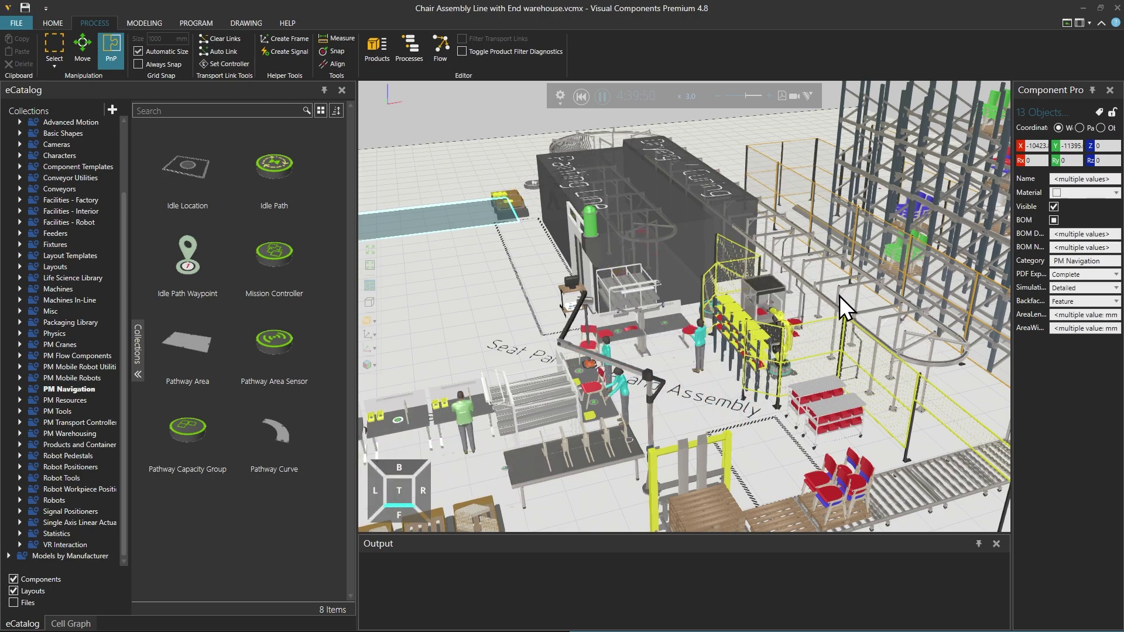
scroll(826, 349, "up", 3)
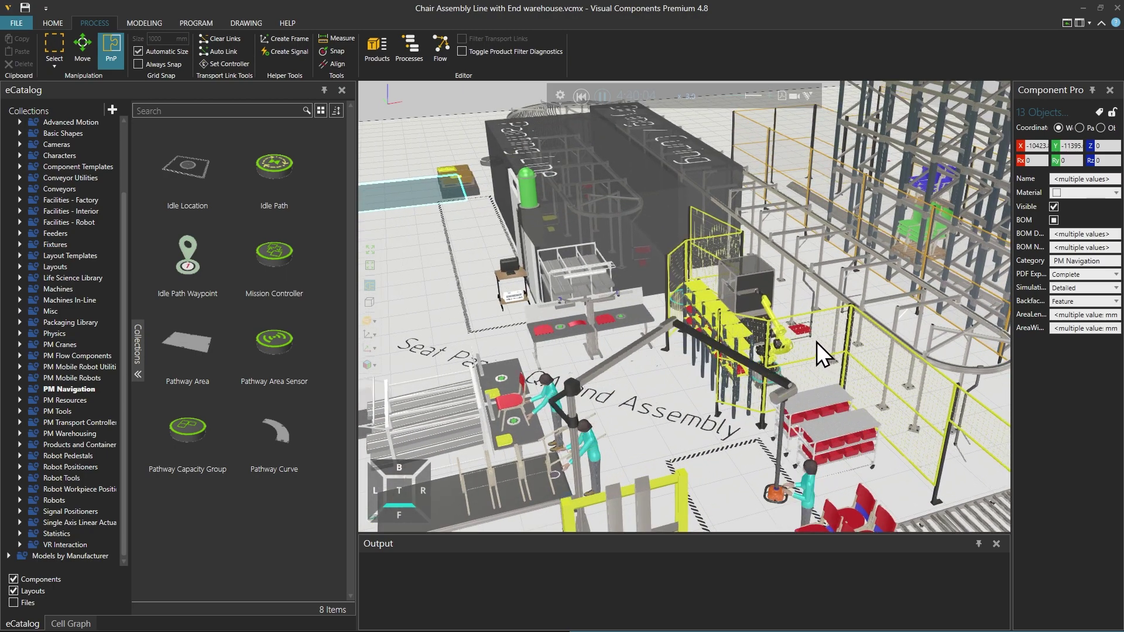
scroll(813, 340, "up", 5)
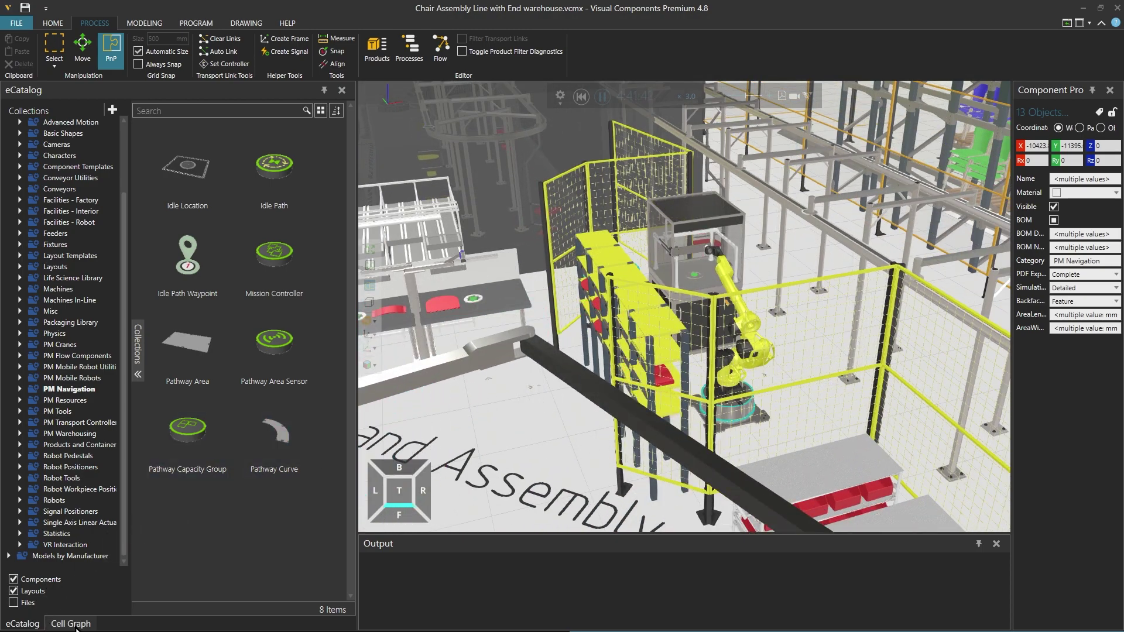
Collapse the component tree and select QC Machine under Machines to show its black material and 1000 door value
left_click(75, 625)
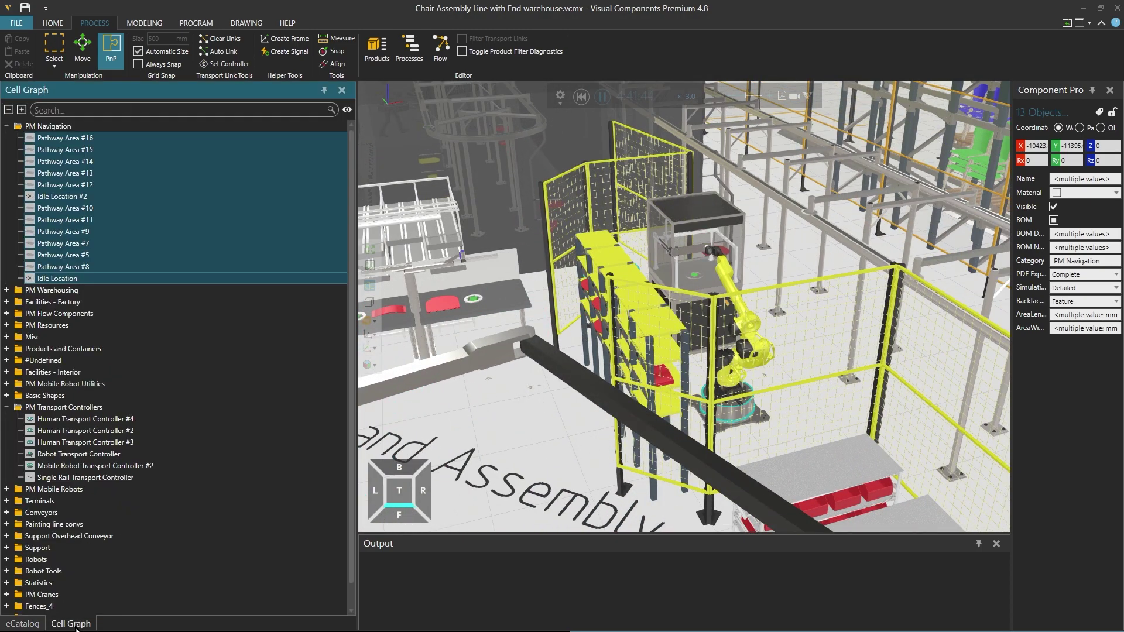
left_click(9, 110)
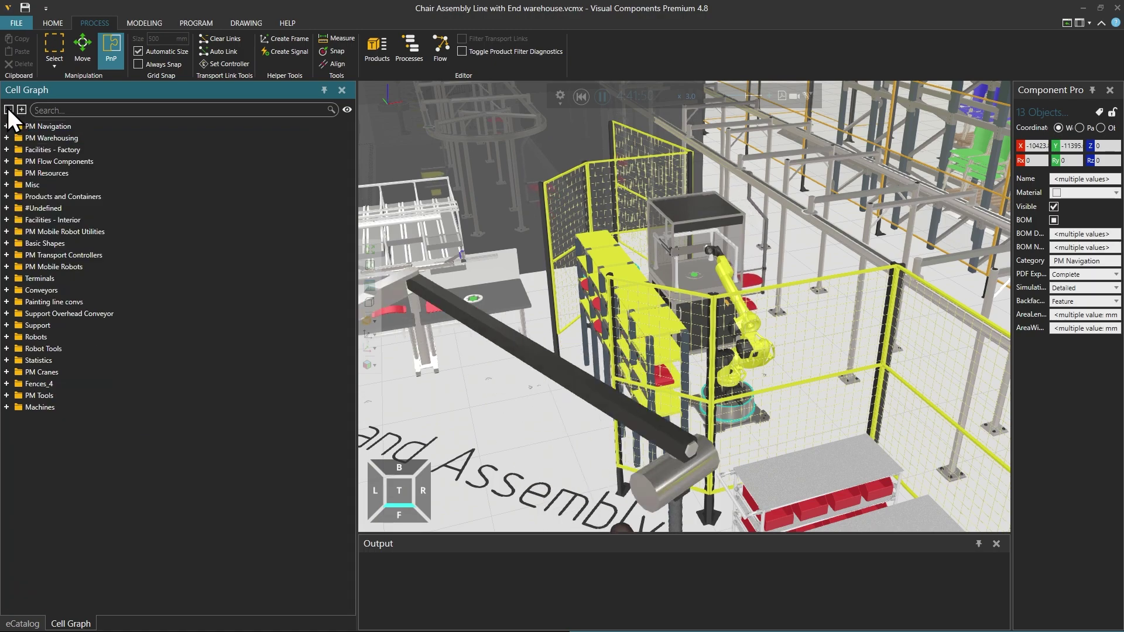
left_click(7, 407)
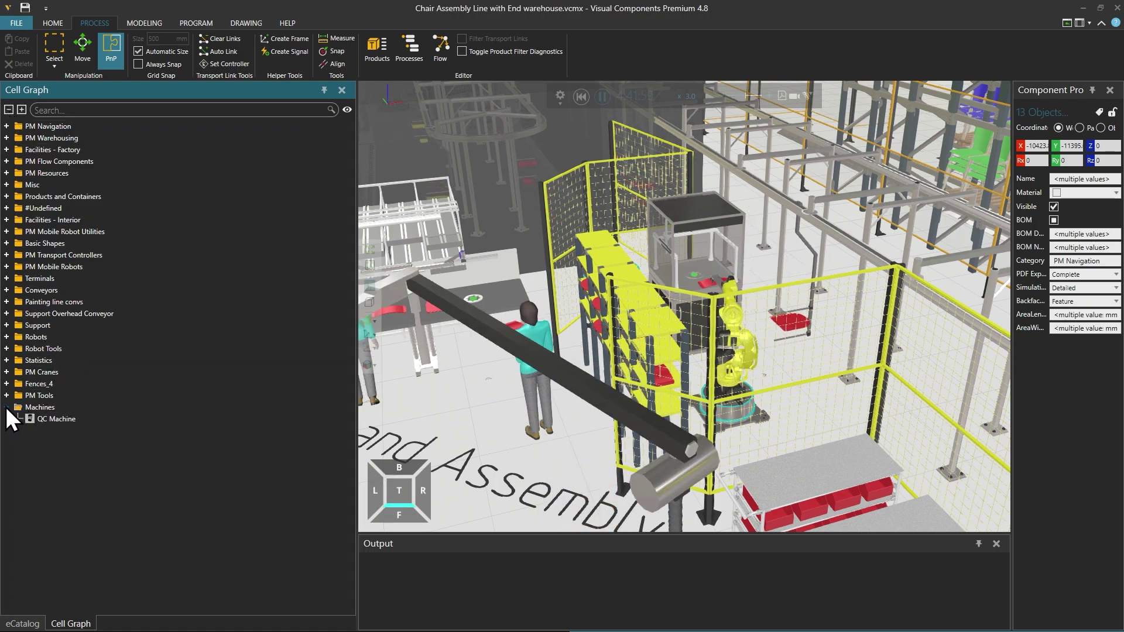
left_click(49, 419)
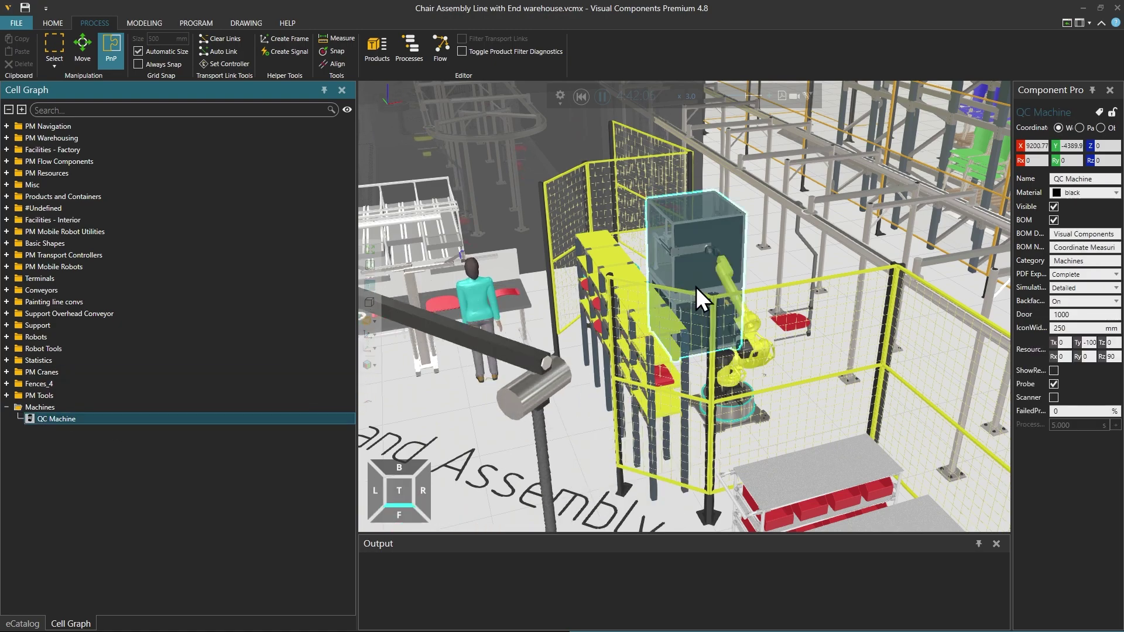
Expand the Machines catalog collection to list manufacturers from Actiw and Haas to Visual Components
left_click(22, 623)
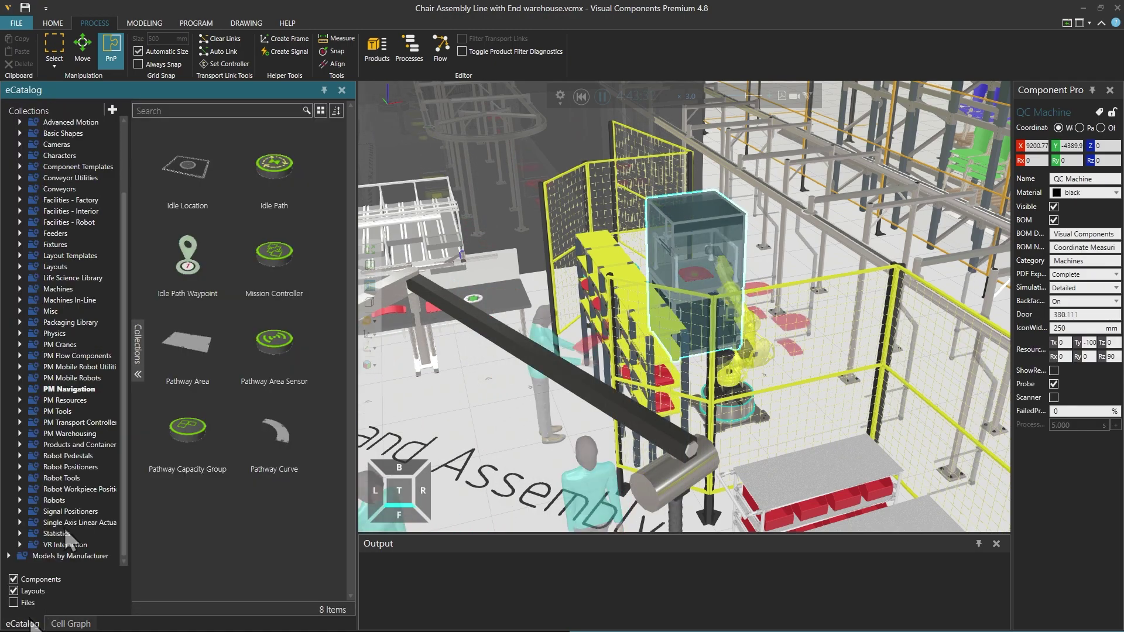
left_click(19, 289)
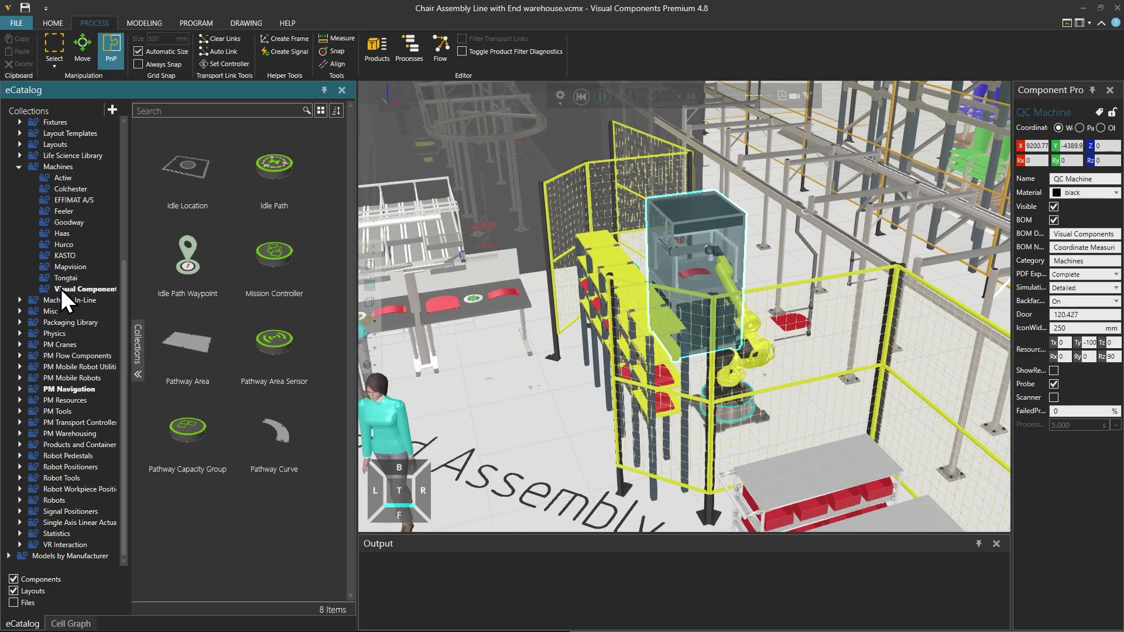
left_click_drag(209, 343, 546, 350)
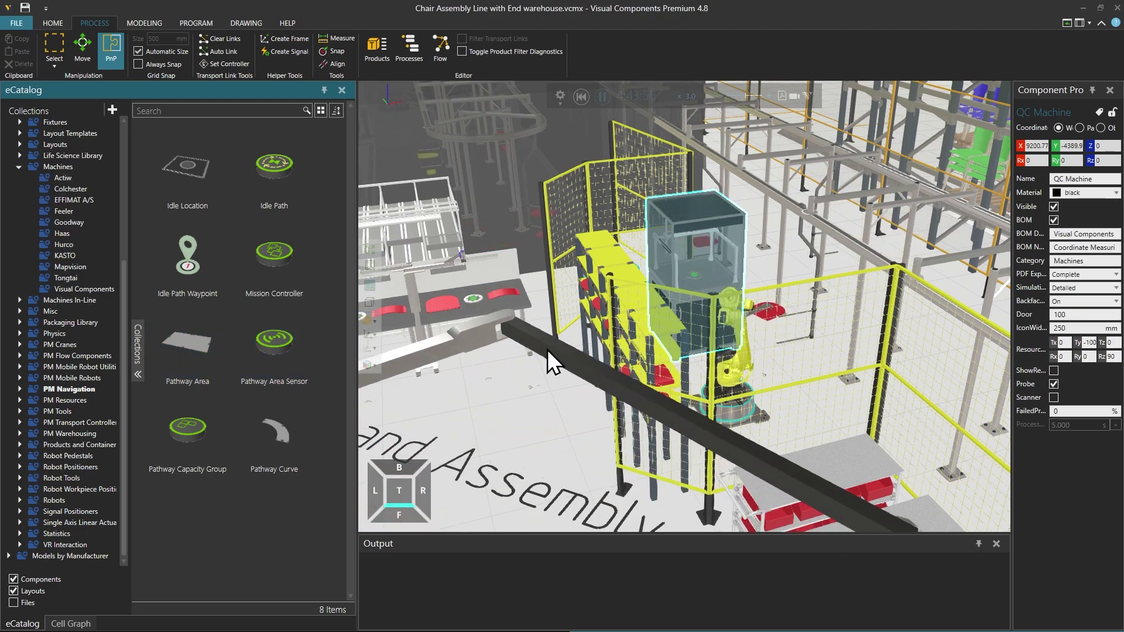